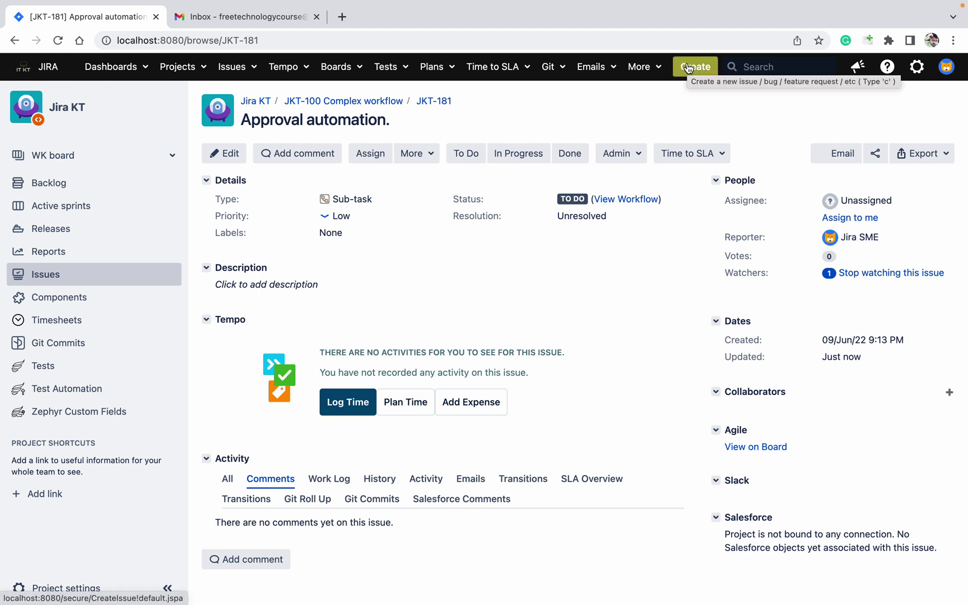
Start a new issue in a separate browser tab for the Jira Test project with issue type Request
left_click(689, 68, "super")
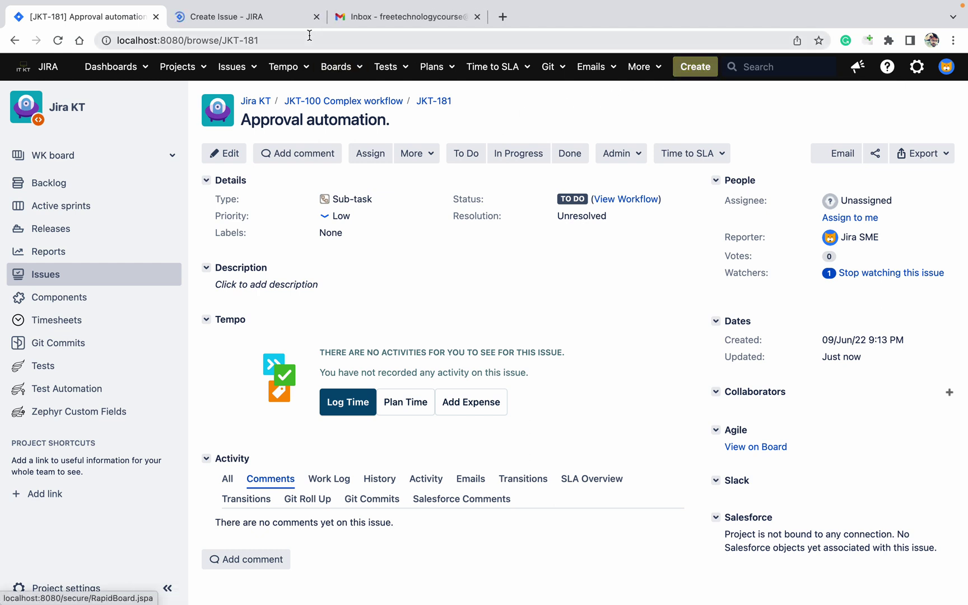
left_click(270, 21)
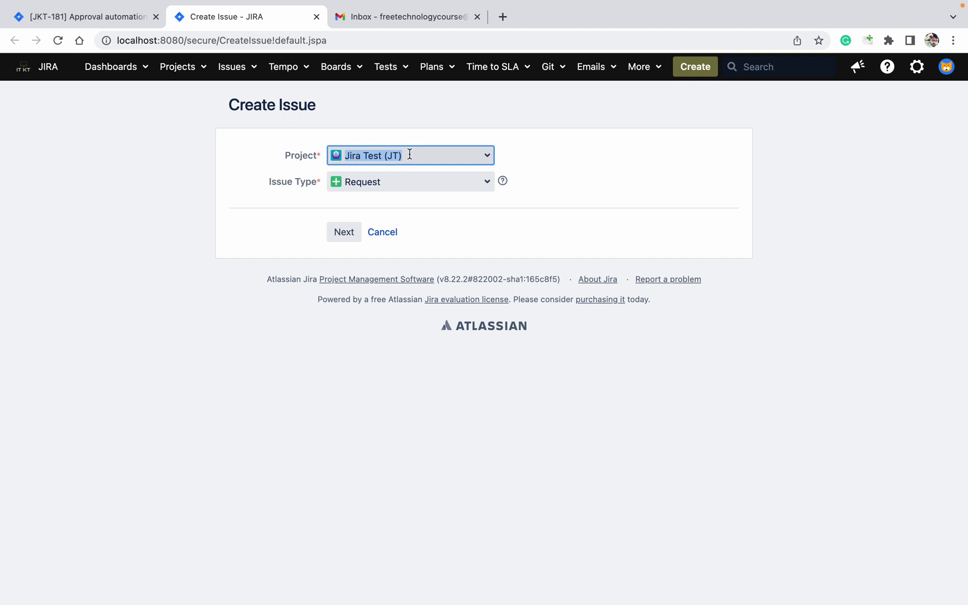
left_click(344, 231)
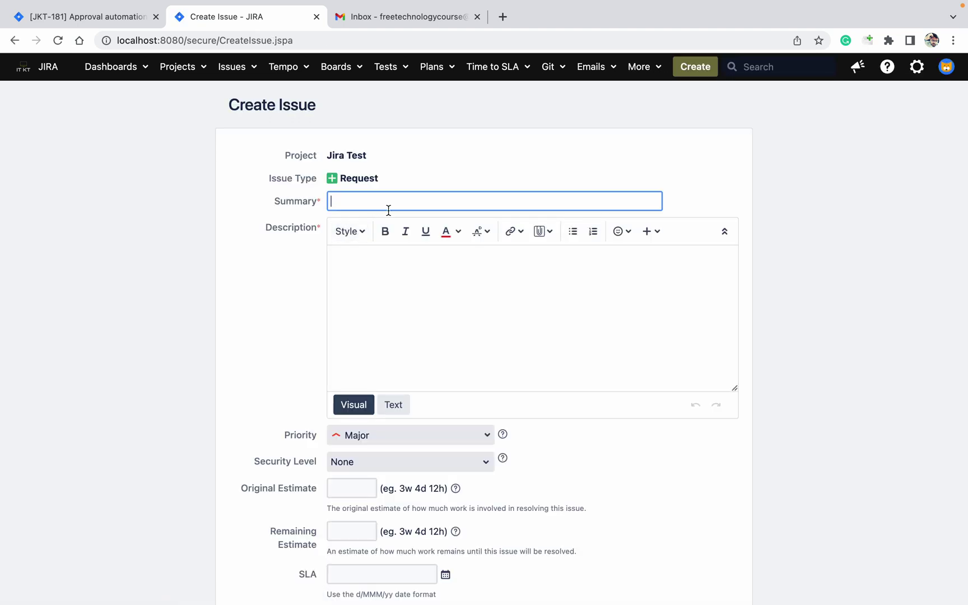
Create the request with the summary "Approval testing" and the description "Na"
type("Approval testing")
key("Tab")
key("Tab")
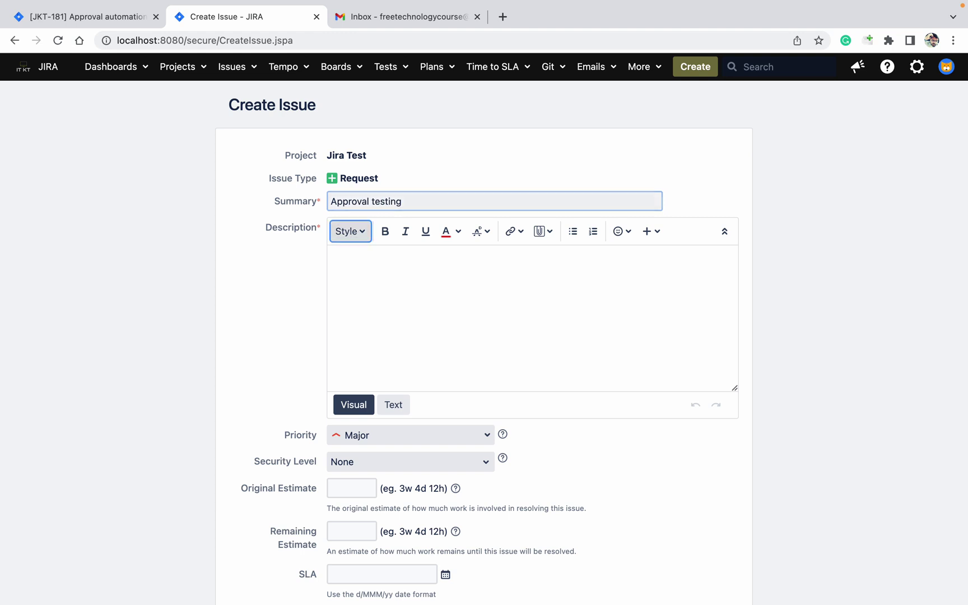
left_click(425, 288)
type("Na")
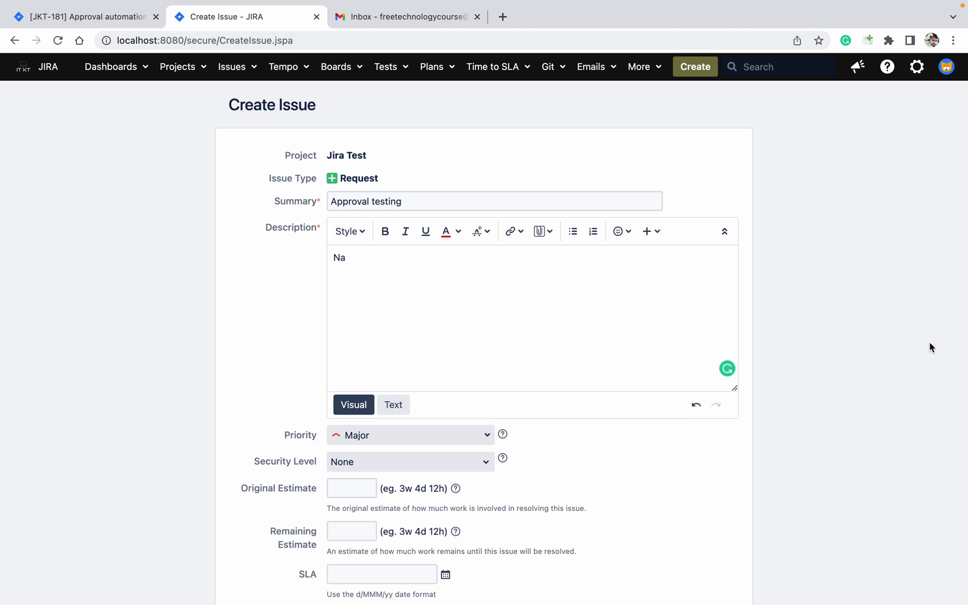
key("shift+Tab")
key("Right")
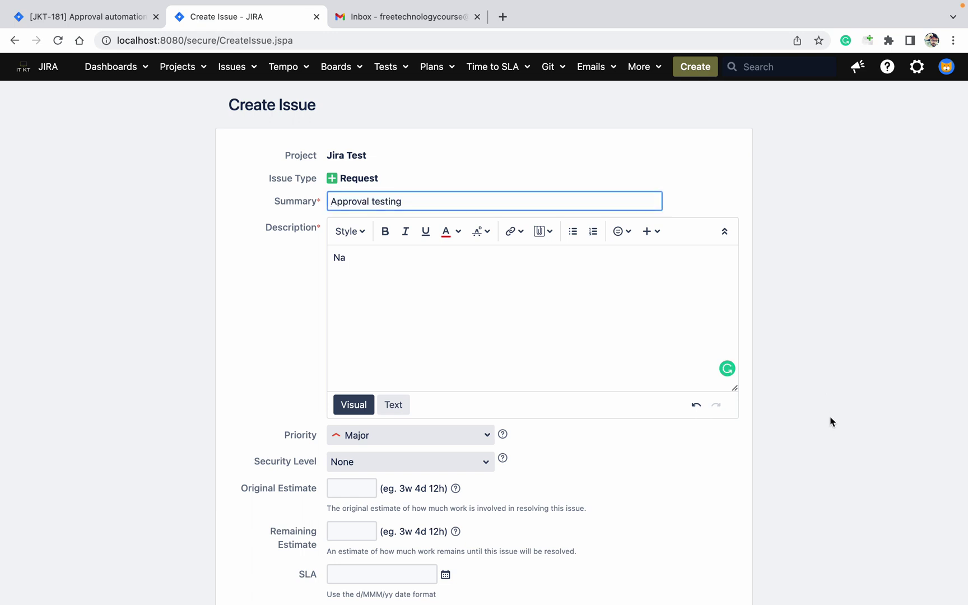
scroll(831, 421, "down", 5)
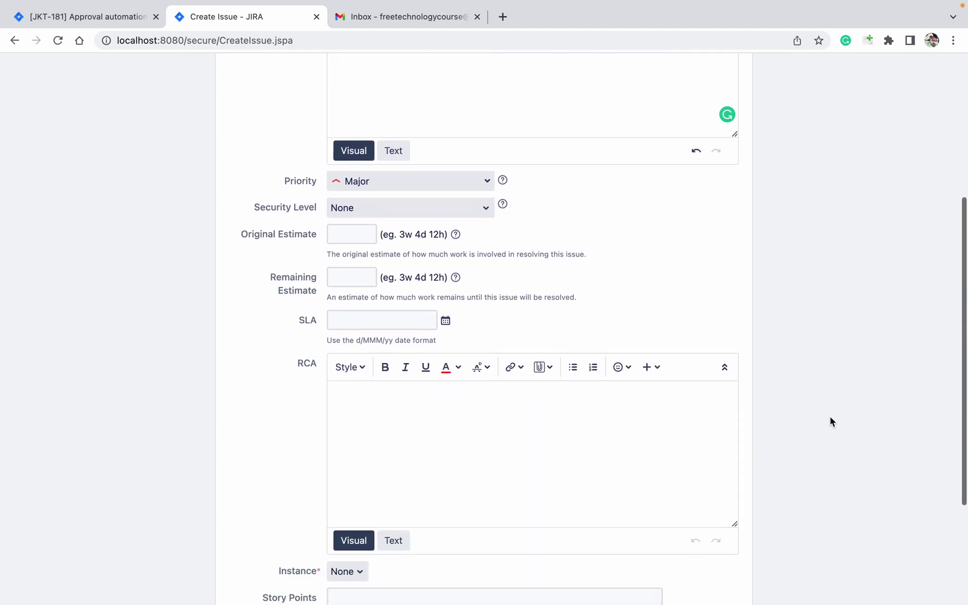
scroll(832, 421, "down", 2)
left_click(348, 570)
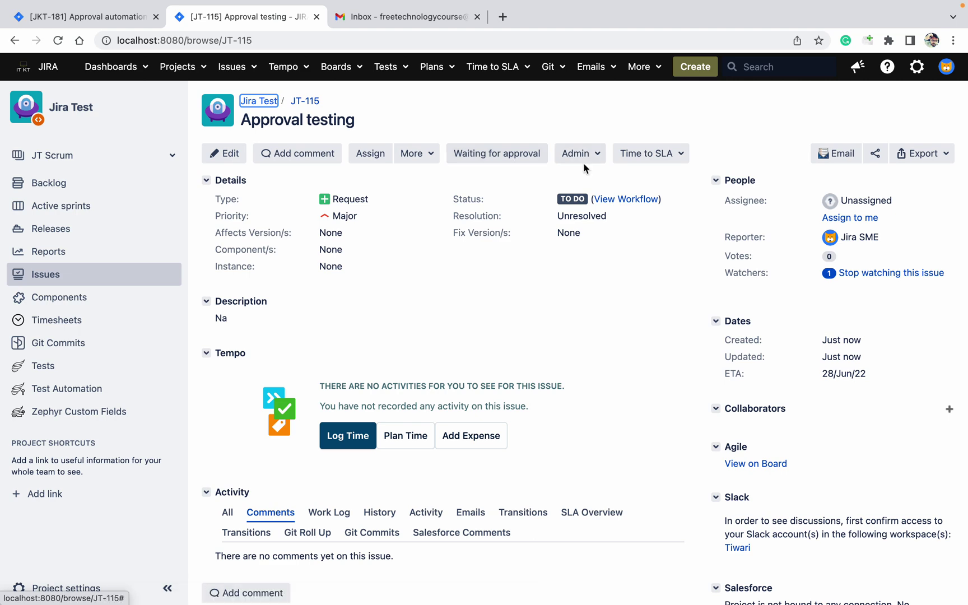
View the issue's workflow diagram, inspect the transitions around To Do, Waiting for Approval and Approved, and close it
left_click(616, 199)
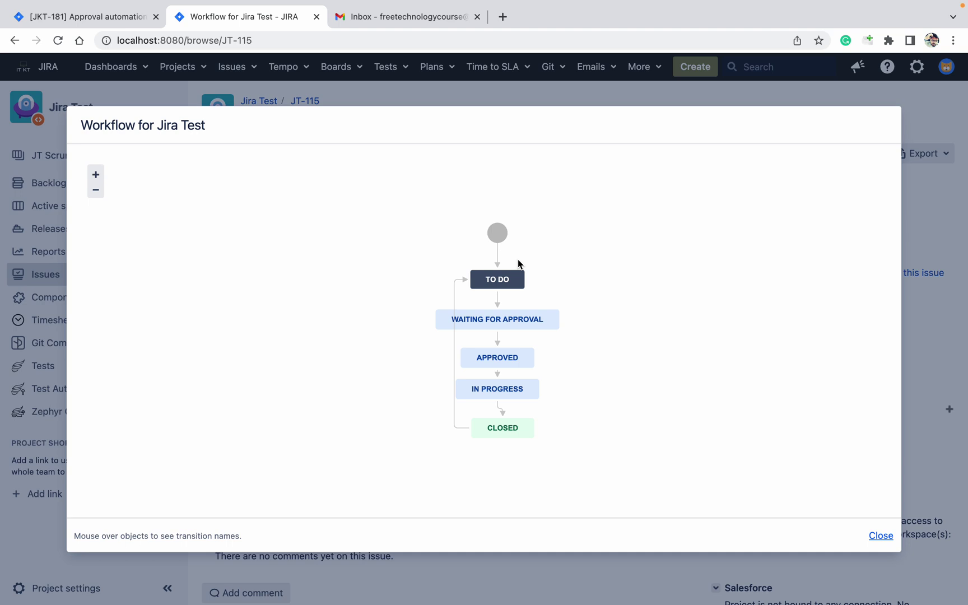
mouse_move(520, 273)
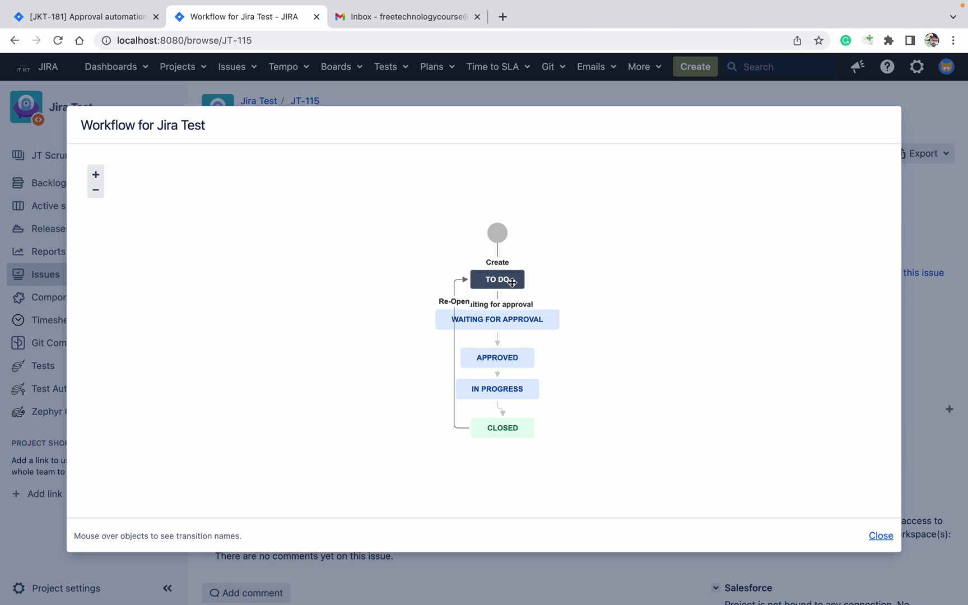
mouse_move(443, 325)
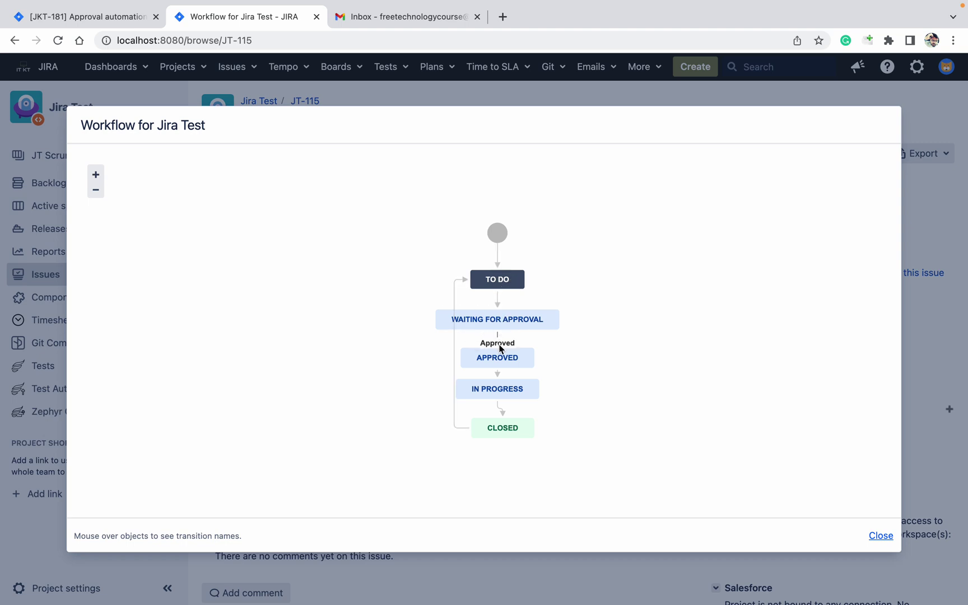
mouse_move(498, 360)
left_click(880, 536)
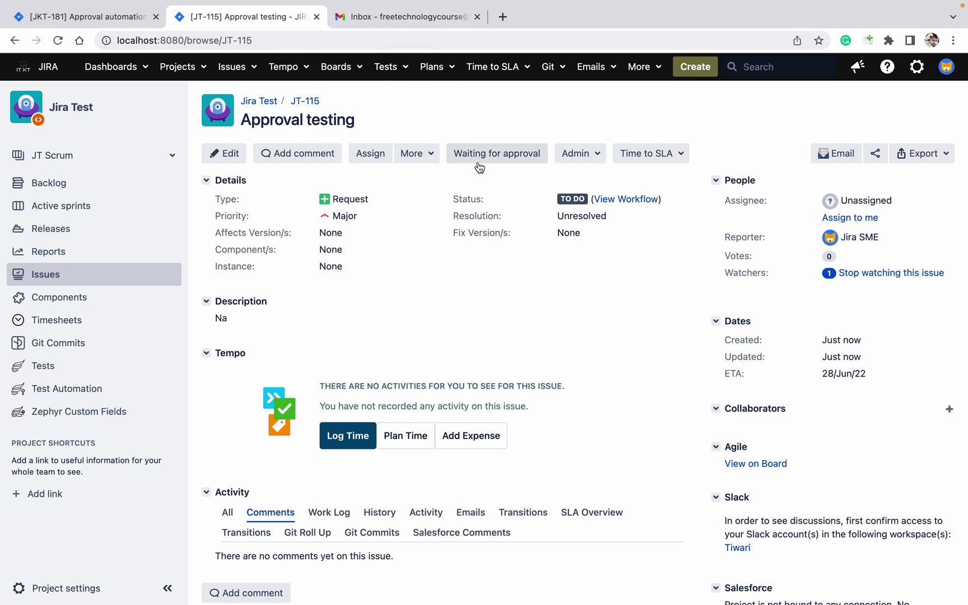
Cancel the Waiting for approval transition and assign the issue to the current account
left_click(498, 162)
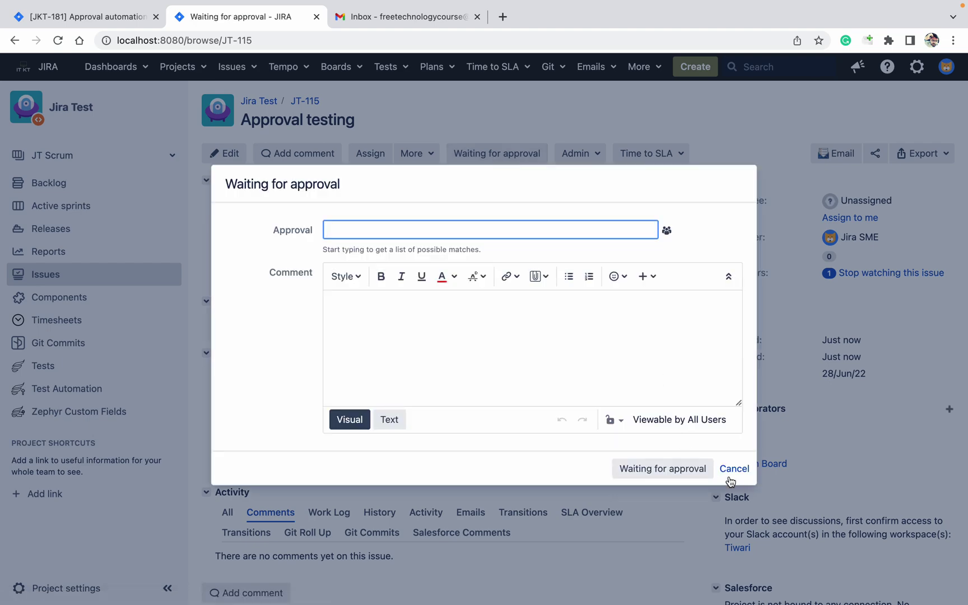
left_click(737, 472)
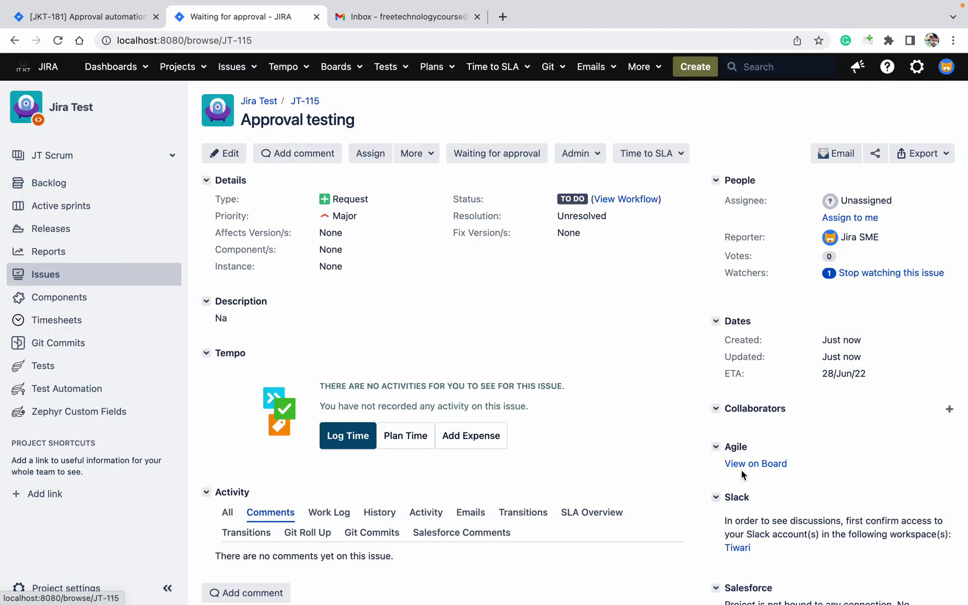
left_click(873, 222)
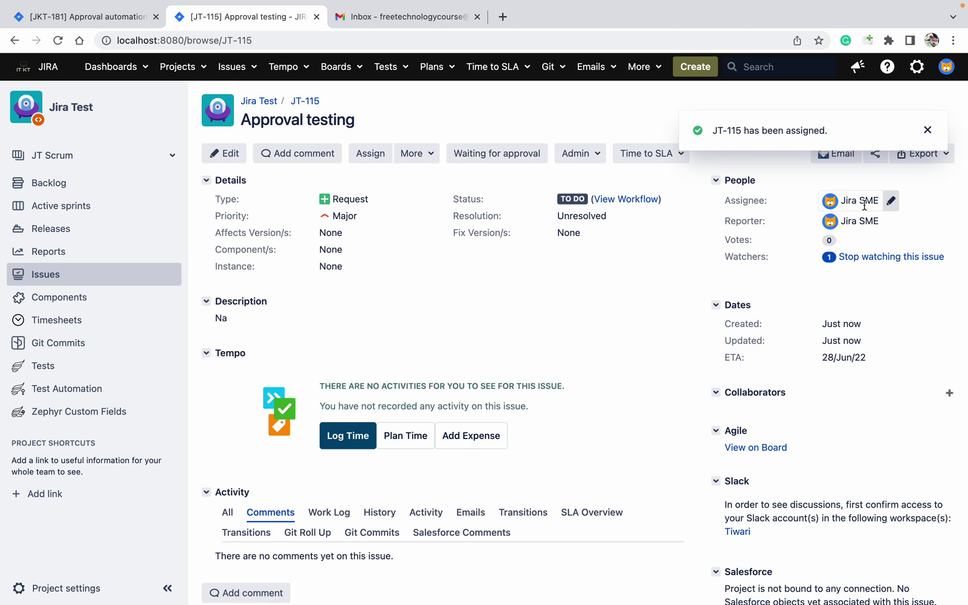
Transition the issue to Waiting for approval with Jira KT as the approver
left_click(507, 158)
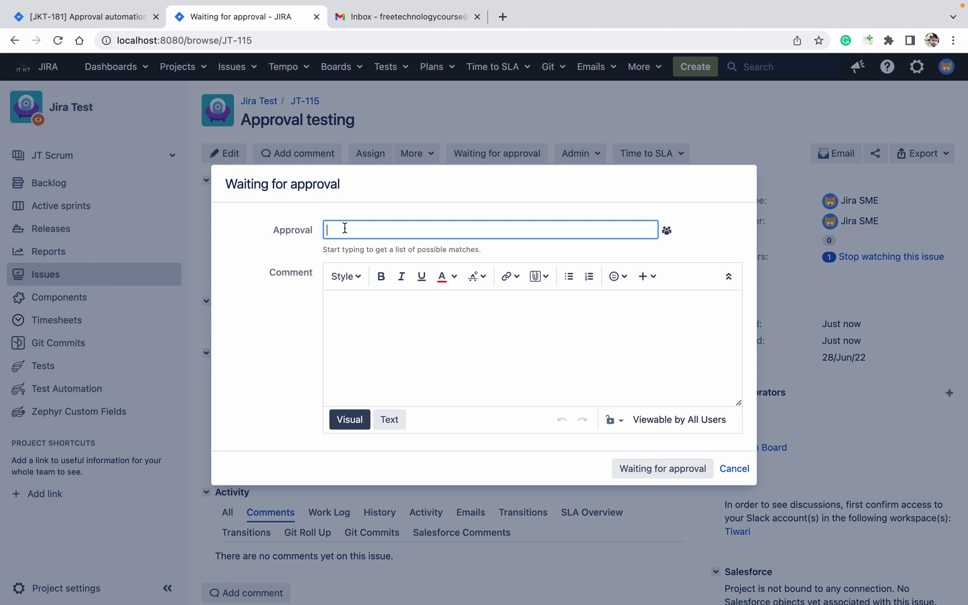
type("jira")
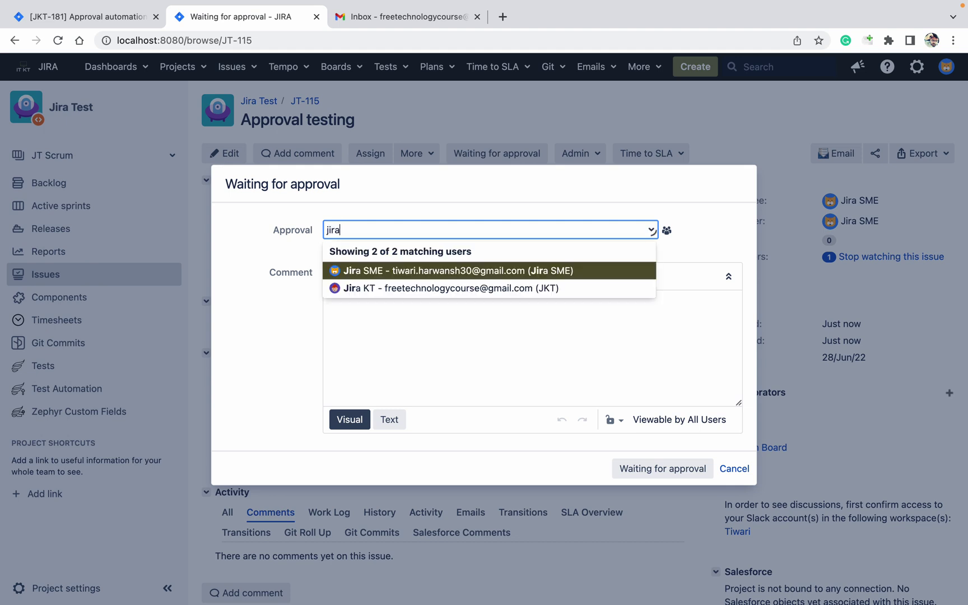
key("Down")
key("Return")
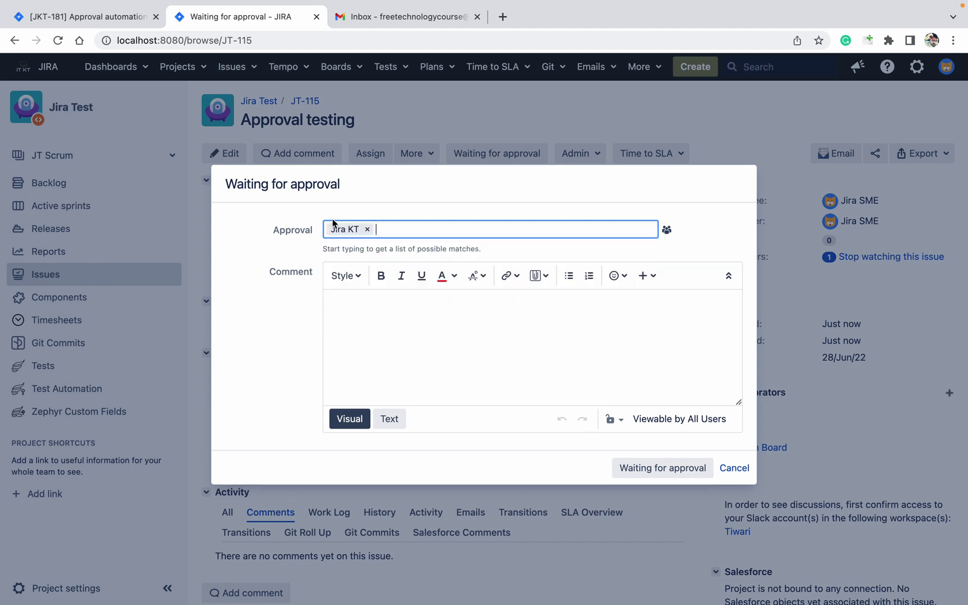
left_click(647, 467)
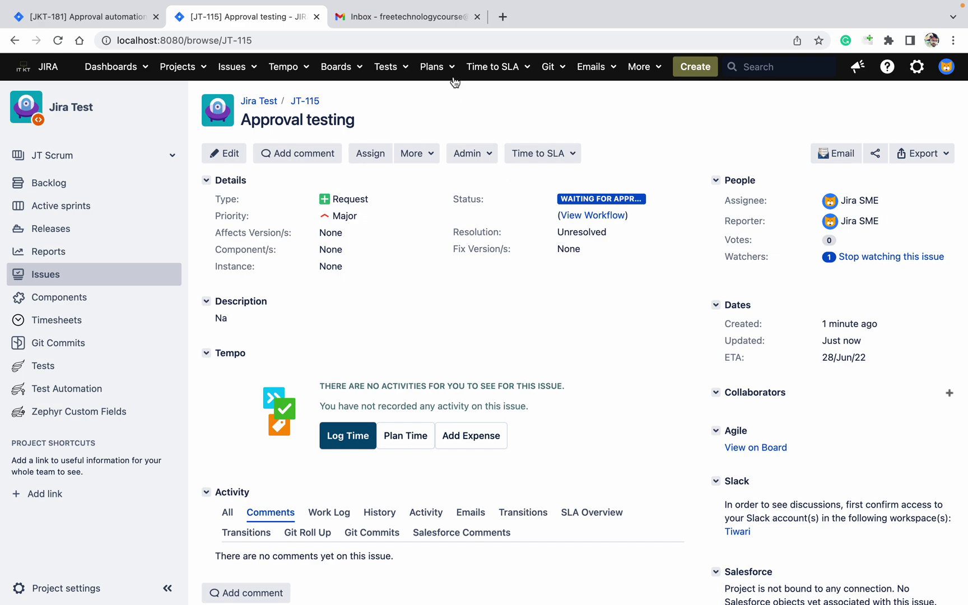
Switch to the Gmail inbox, reload it to check for an approval email, and return to the Approval testing issue
left_click(422, 23)
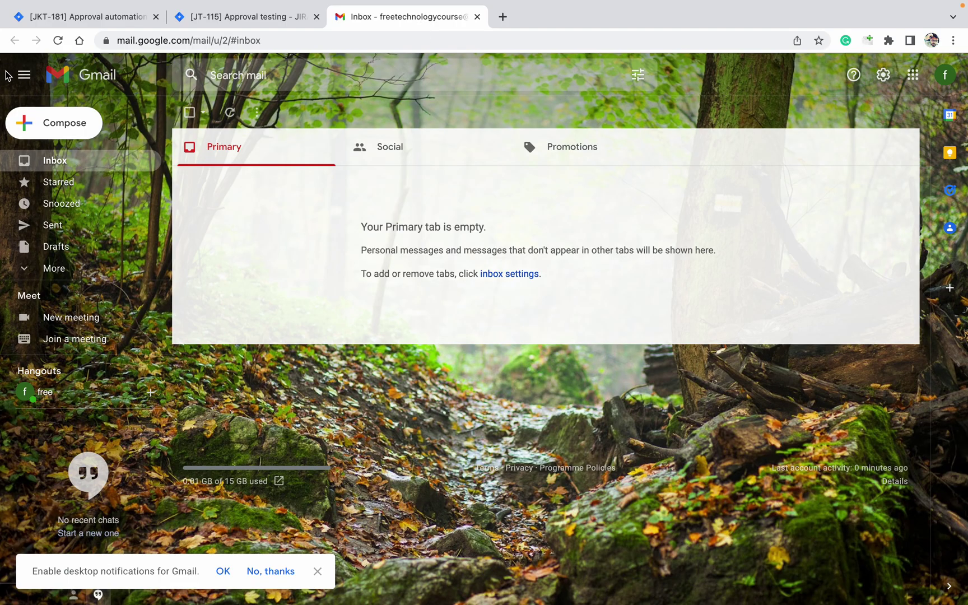
left_click(58, 40)
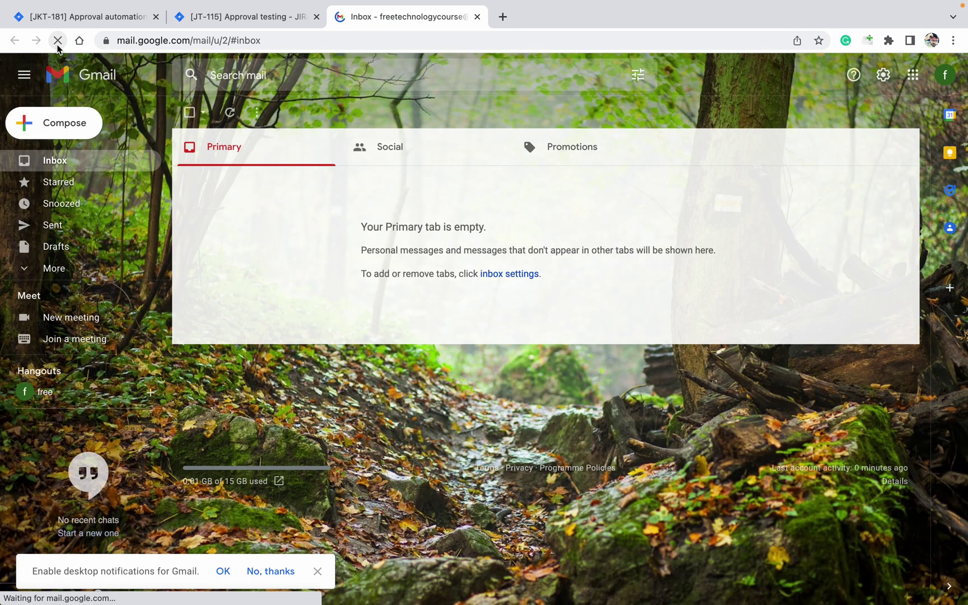
left_click(246, 24)
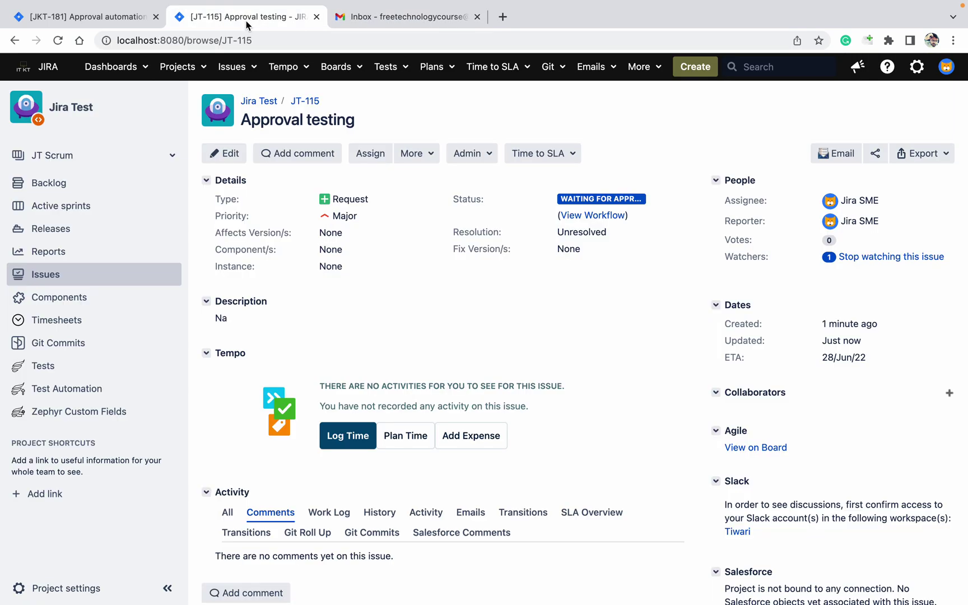
Use Switch User in a new tab to impersonate Jira KT, and reload the Approval testing issue as that user
left_click(946, 67)
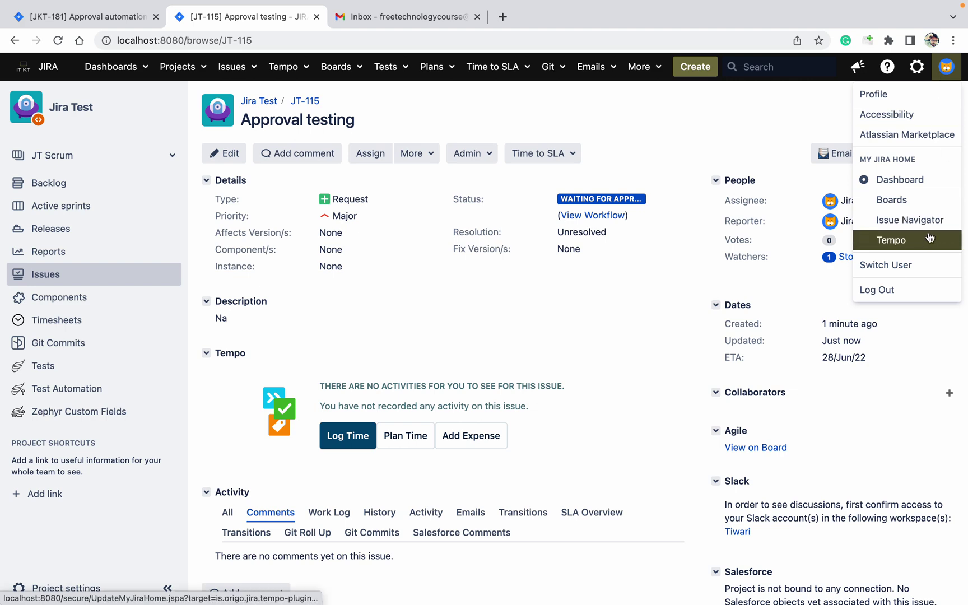
left_click(914, 264, "super")
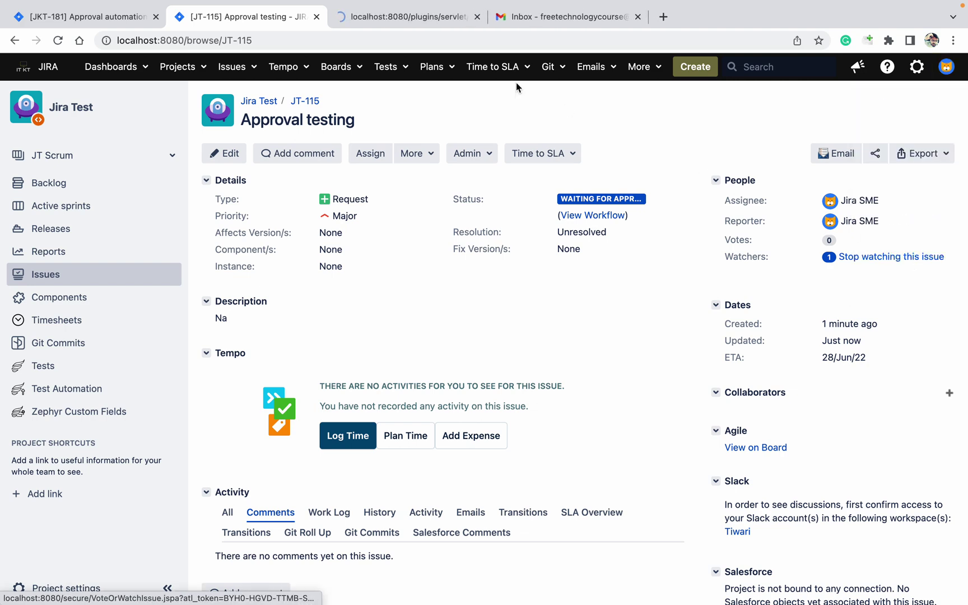
left_click(414, 21)
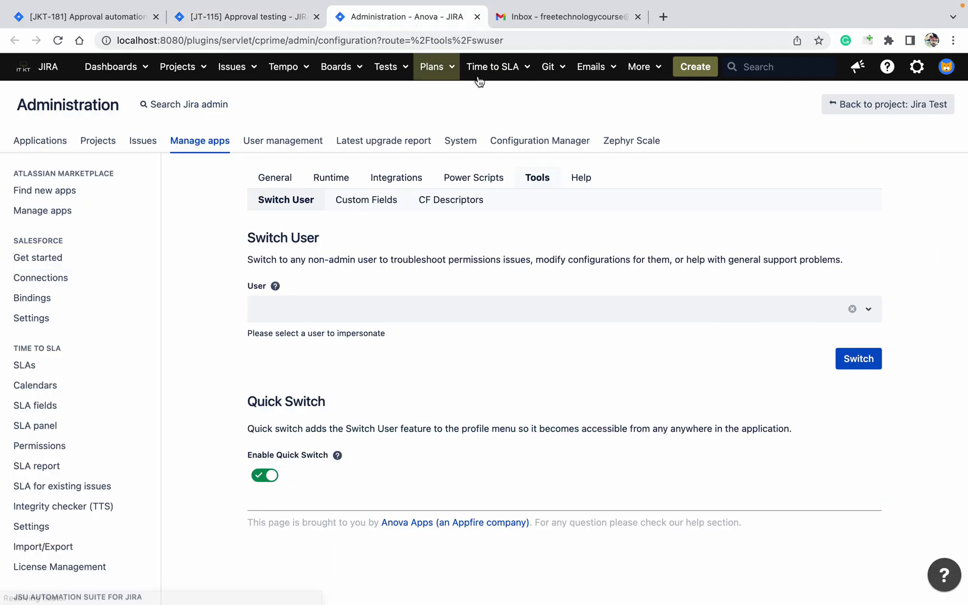
left_click(298, 307)
type("jira")
key("Return")
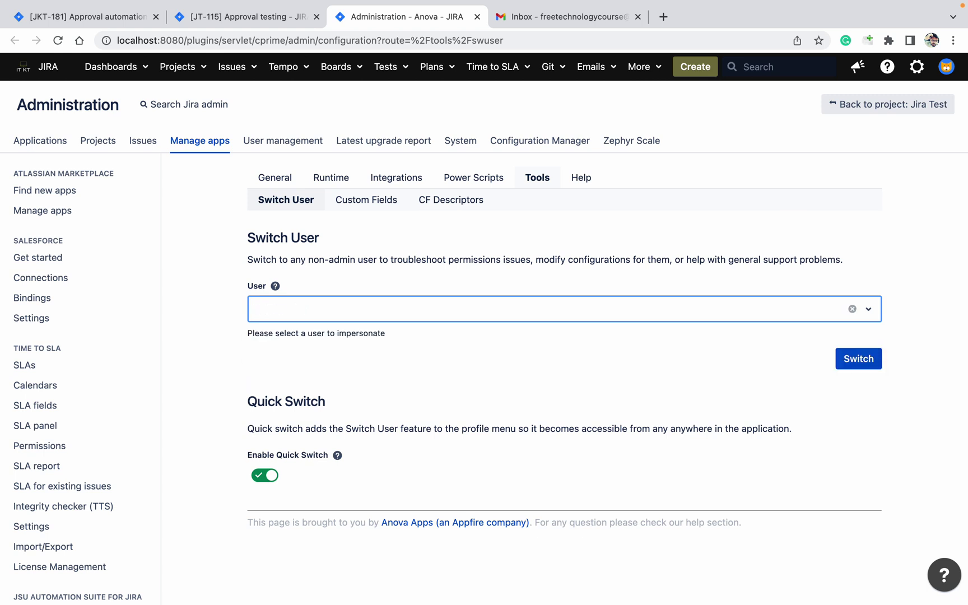
left_click(858, 364)
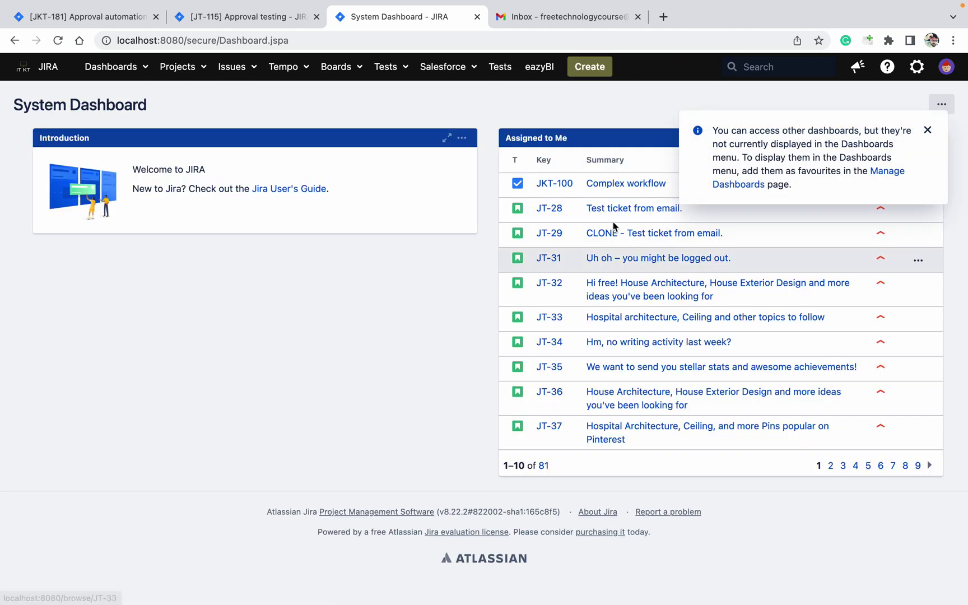
left_click(246, 17)
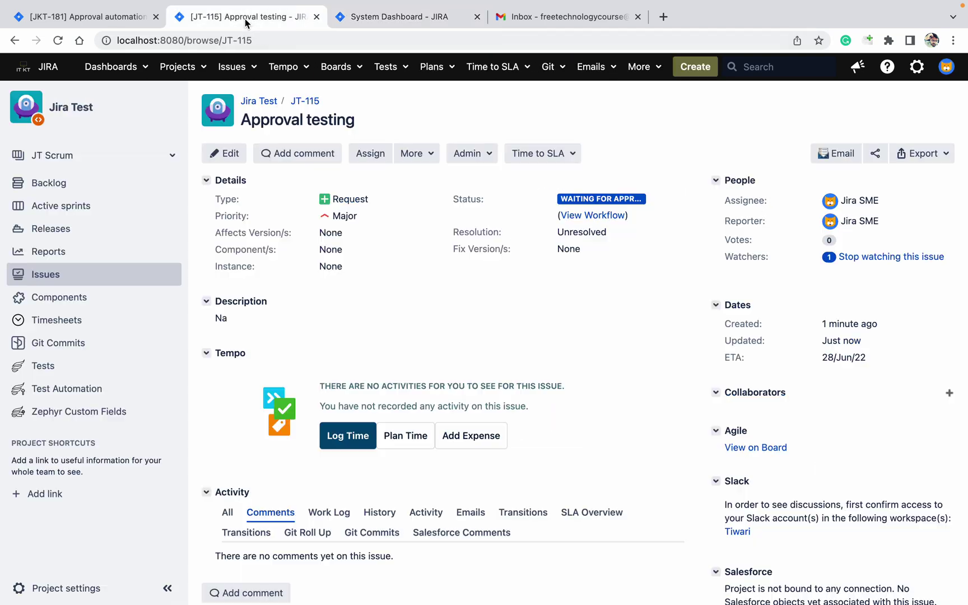
left_click(58, 40)
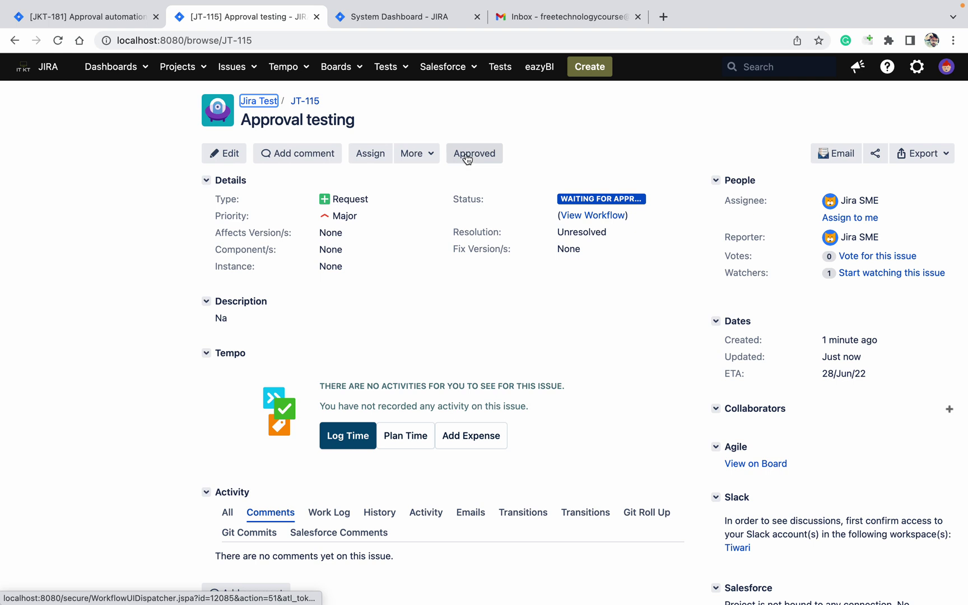
View the impersonated user's profile in a new tab, close that tab and go back to the Approval testing issue
left_click(946, 68)
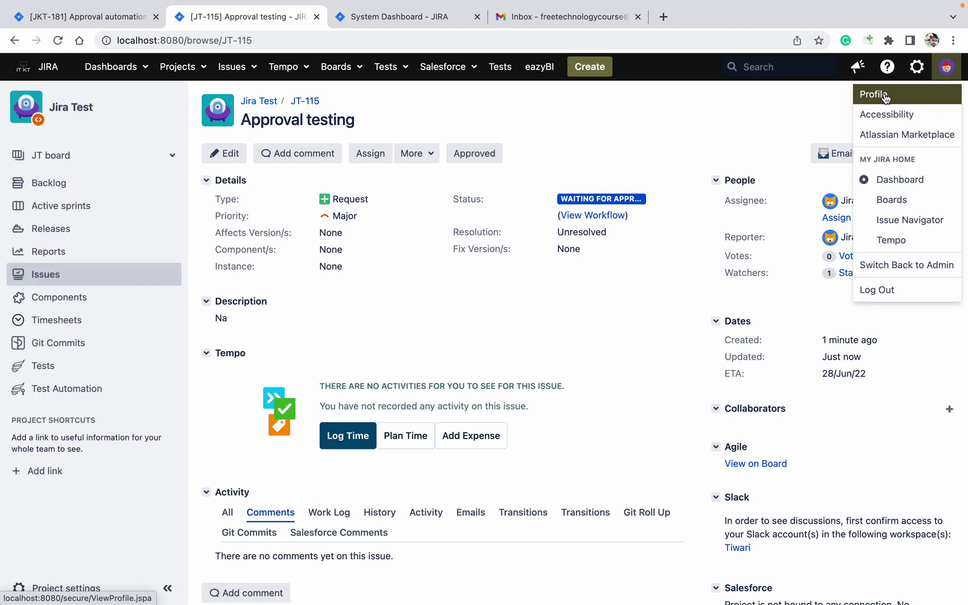
left_click(886, 98, "super")
left_click(557, 20)
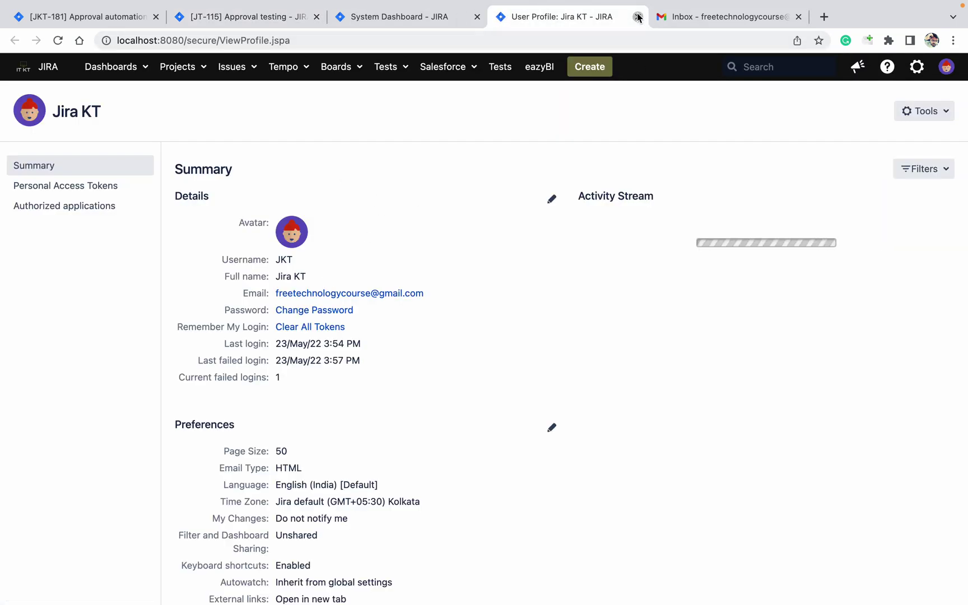
left_click(638, 17)
left_click(284, 23)
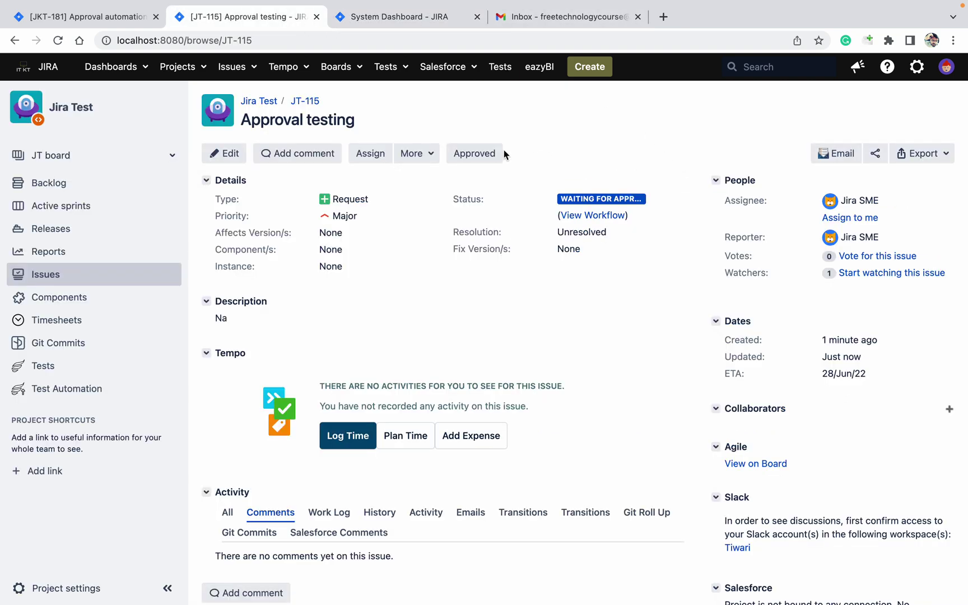
Reload the Gmail inbox again to look for the approval notification, and return to the issue in Jira
left_click(551, 20)
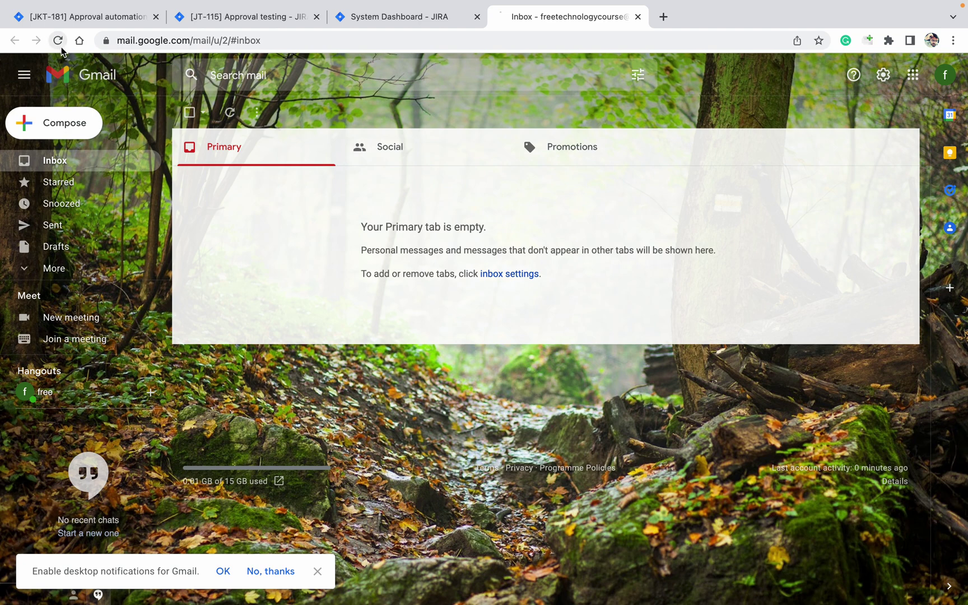
left_click(59, 45)
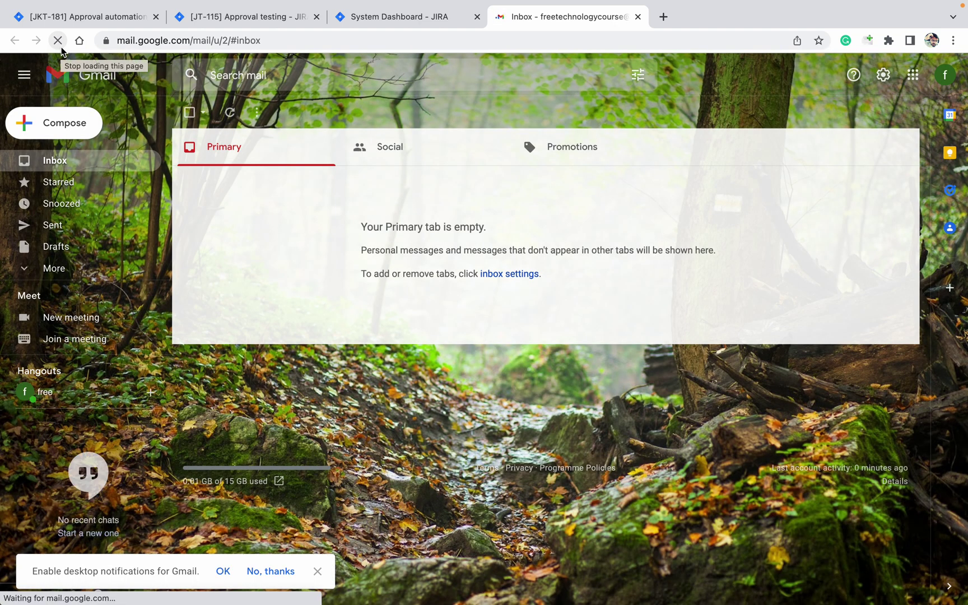
left_click(238, 18)
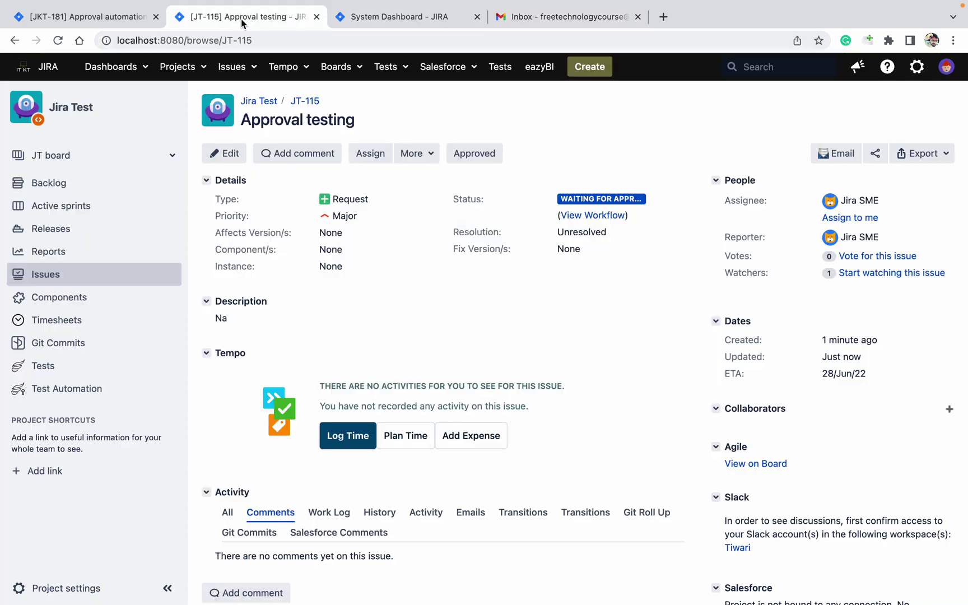
Transition the Approval testing issue to Approved as the impersonated approver and dismiss the update notification
left_click(498, 152)
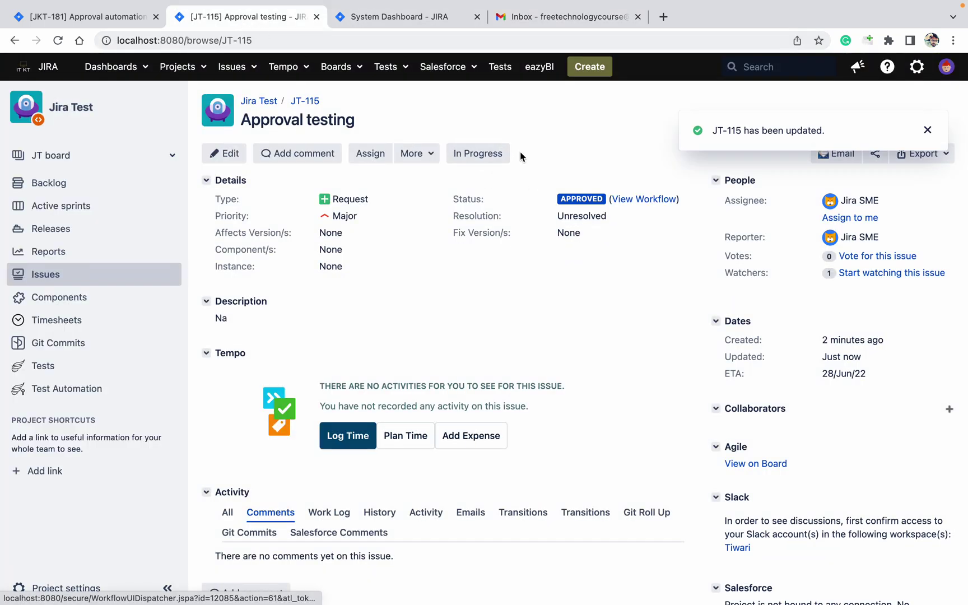
left_click(928, 130)
Switch back from the impersonated approver to the original user and reopen the Approval testing issue from the recent issues
left_click(947, 67)
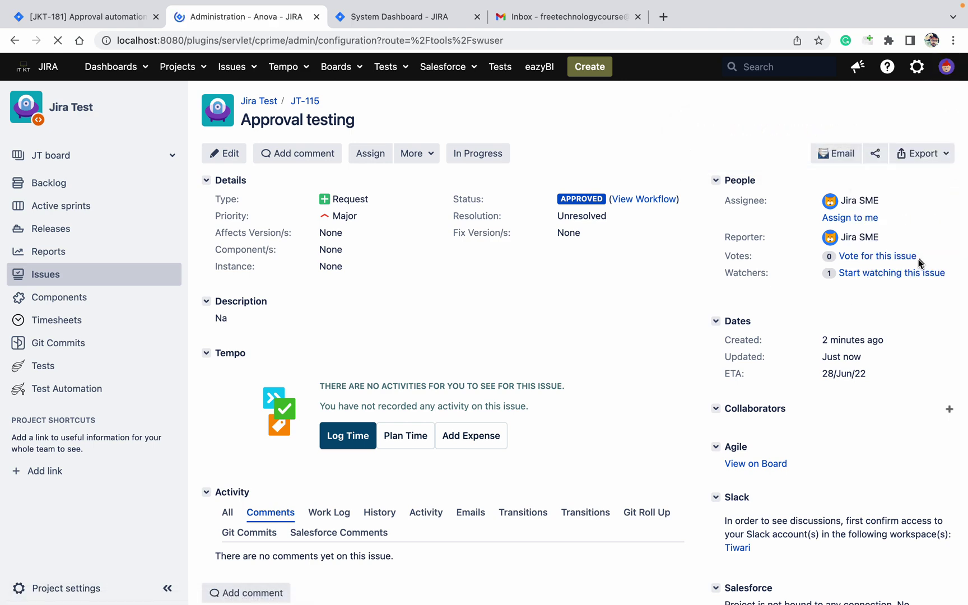
left_click(222, 68)
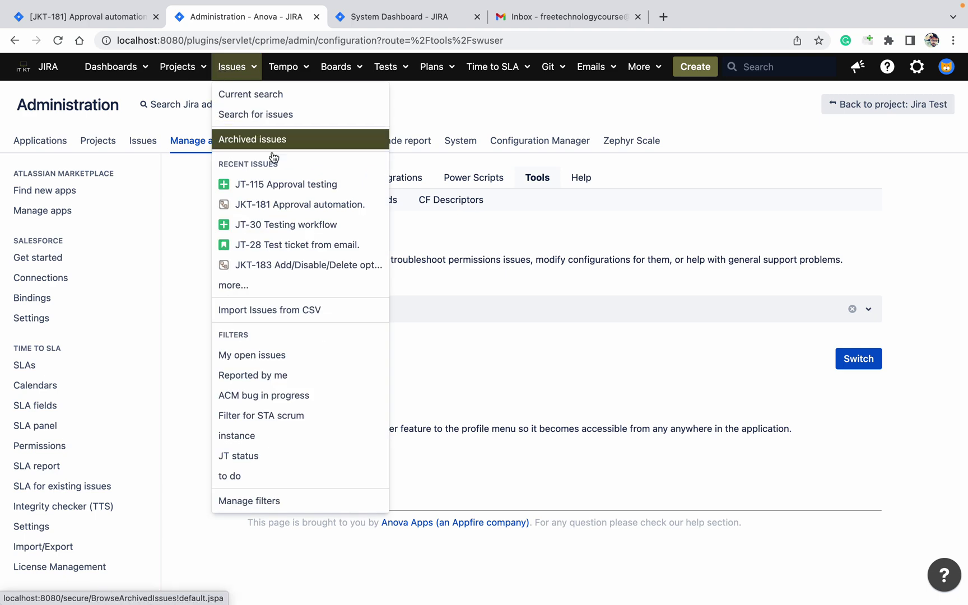
left_click(276, 185)
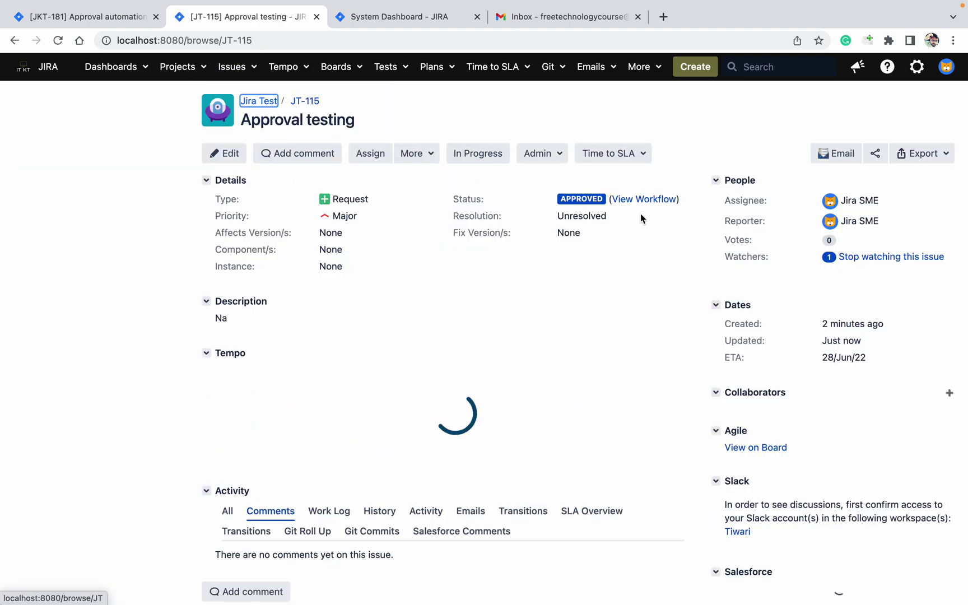
Move the Approval testing issue to In Progress and close it with the resolution Done
left_click(465, 152)
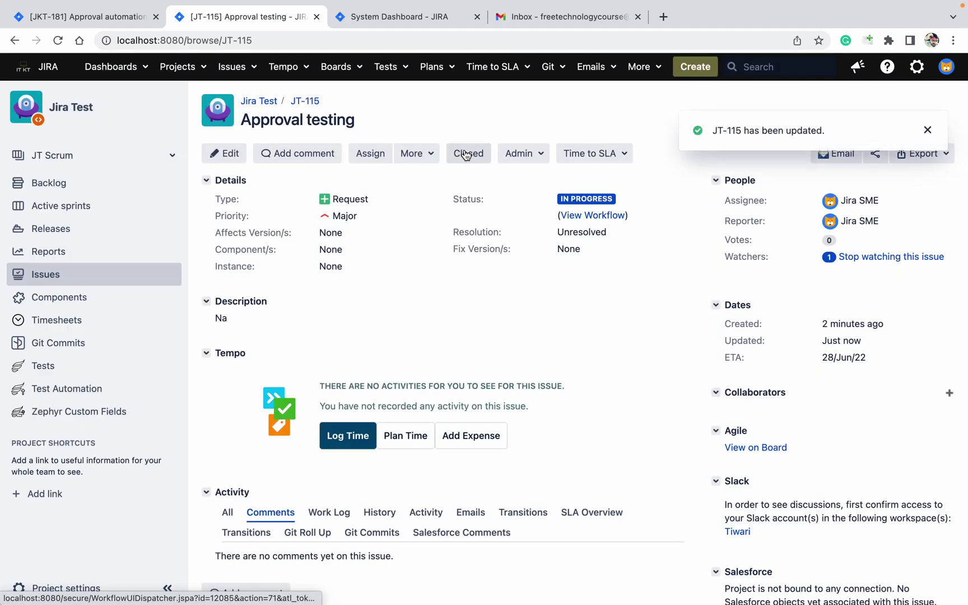
left_click(465, 154)
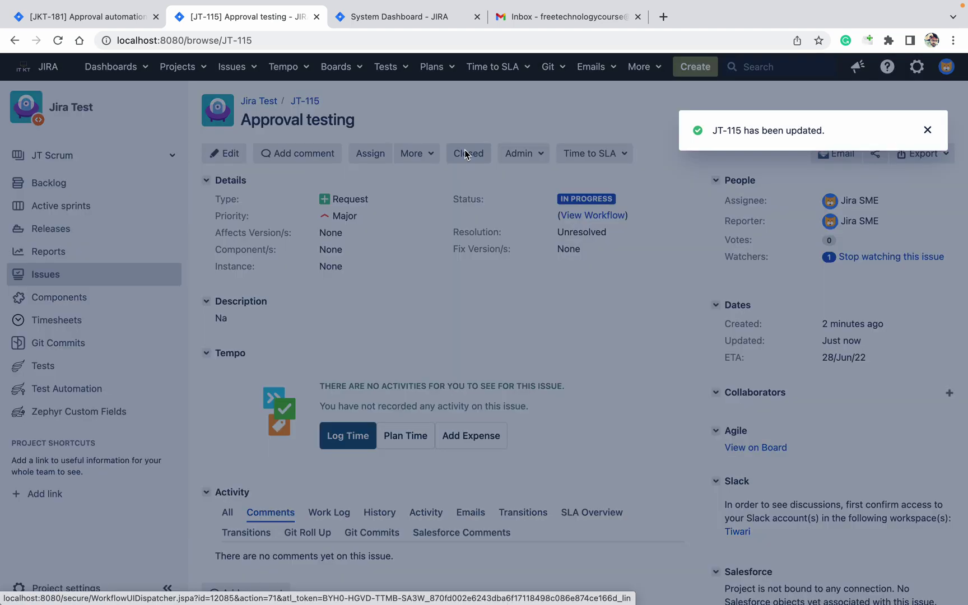
left_click(706, 563)
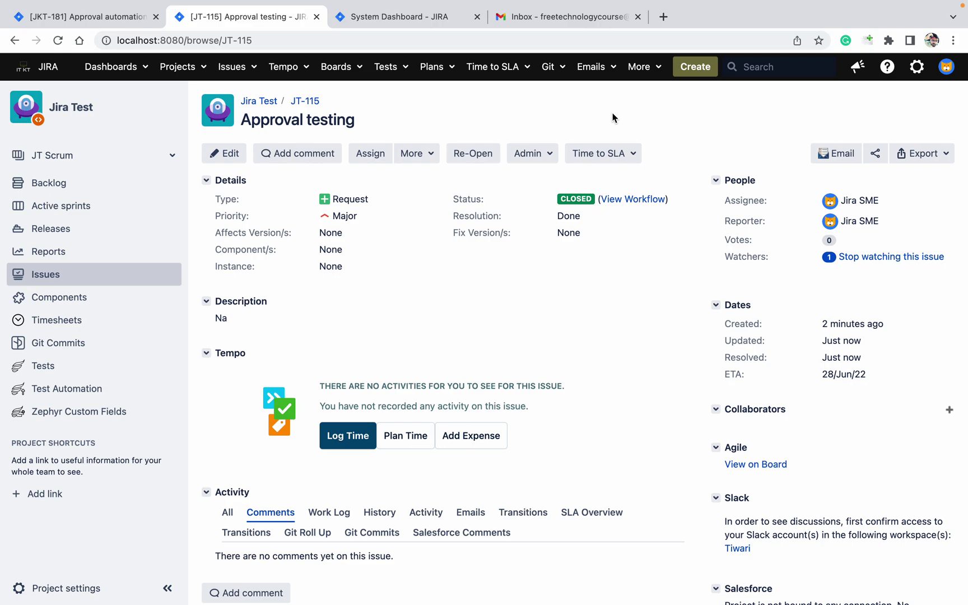
Reload the Gmail inbox, read the JT-115 approval request email, and return to the Approval testing issue in Jira
left_click(594, 17)
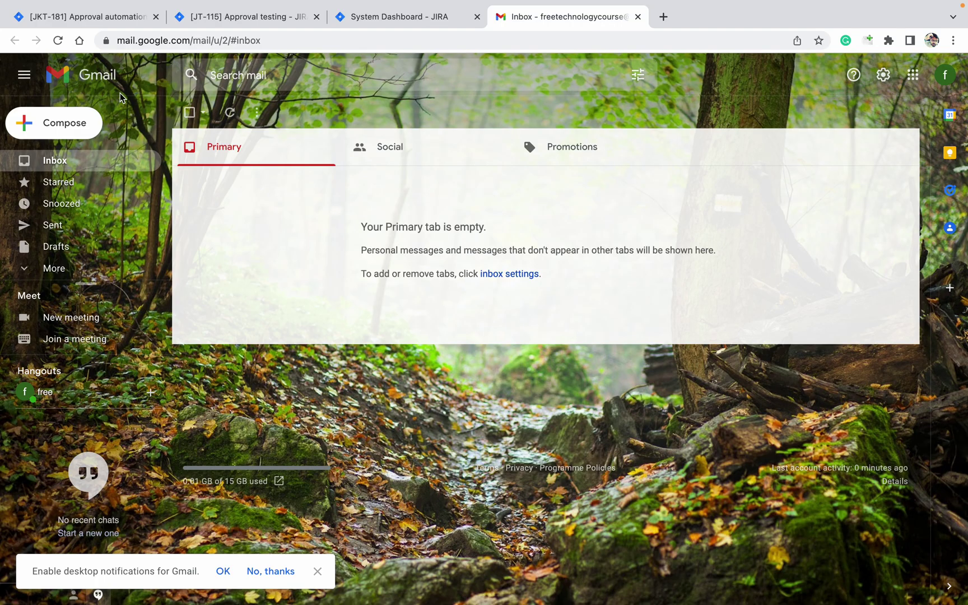
left_click(57, 41)
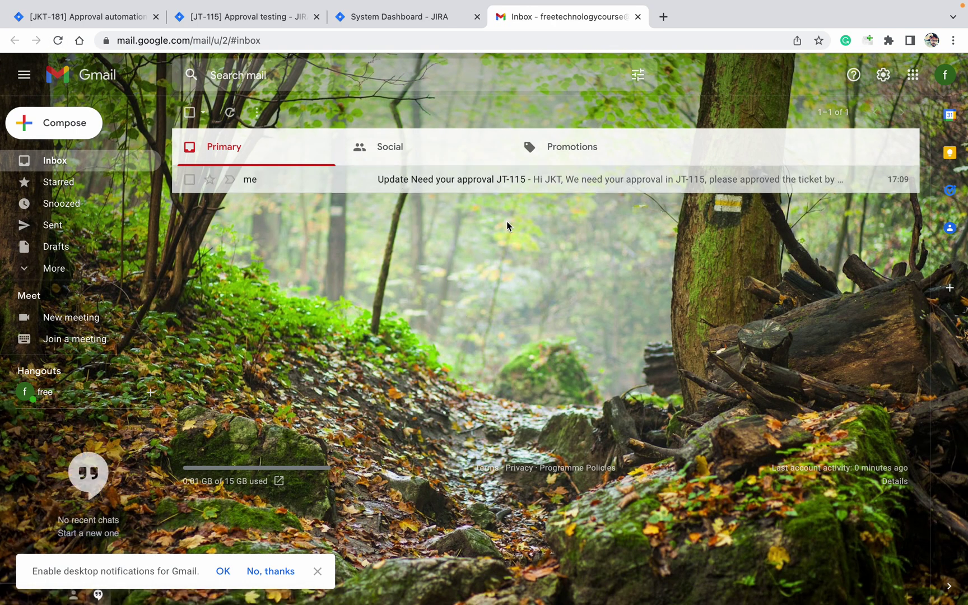
left_click(476, 180)
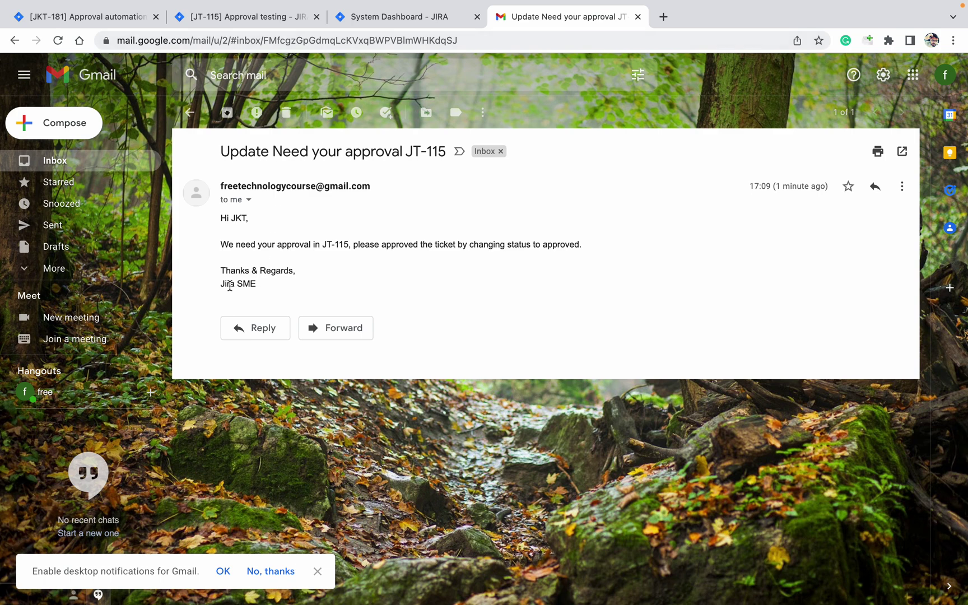
left_click(272, 24)
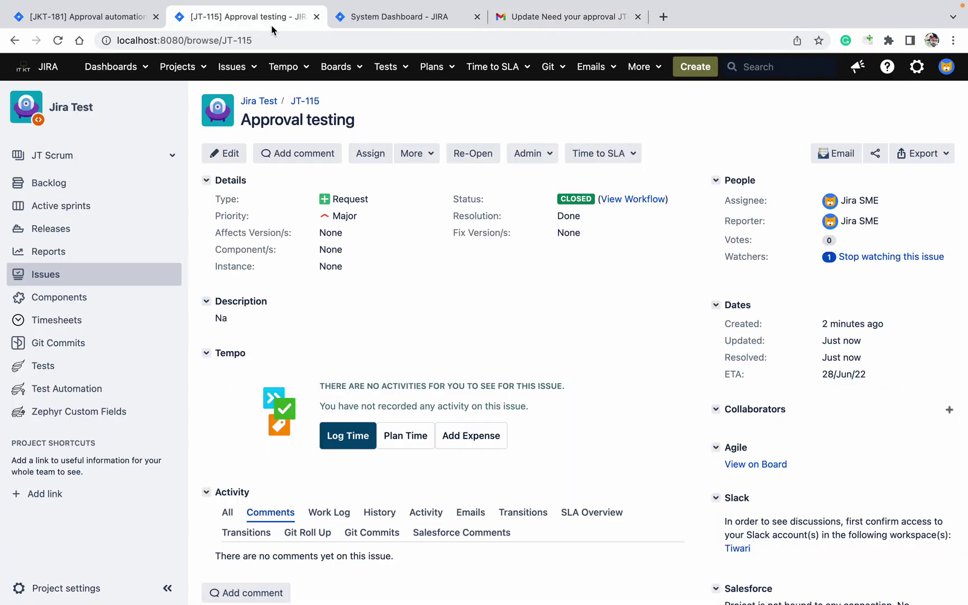
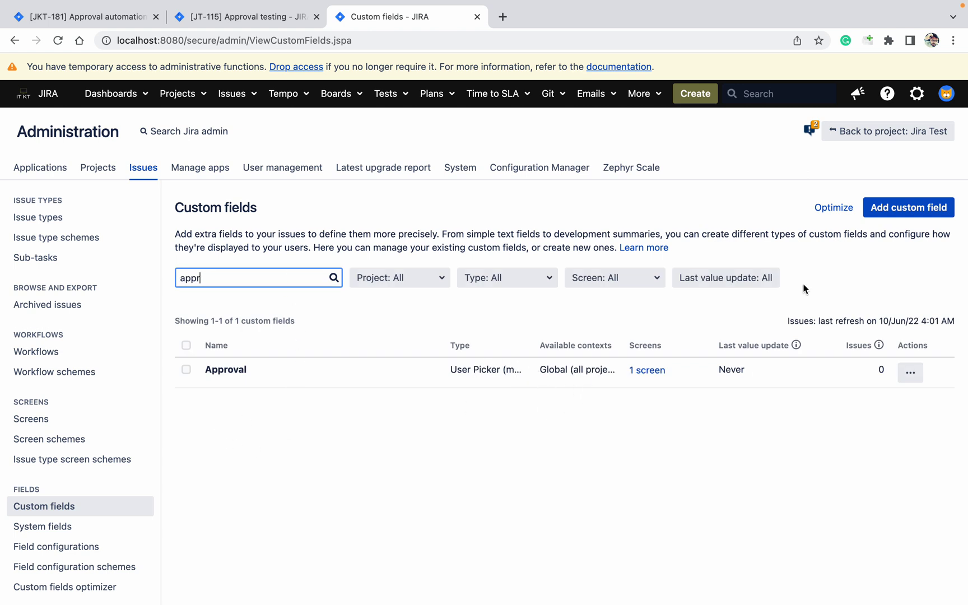
Search all custom field types for "user" to view the user picker options, and cancel without adding a field
left_click(910, 207)
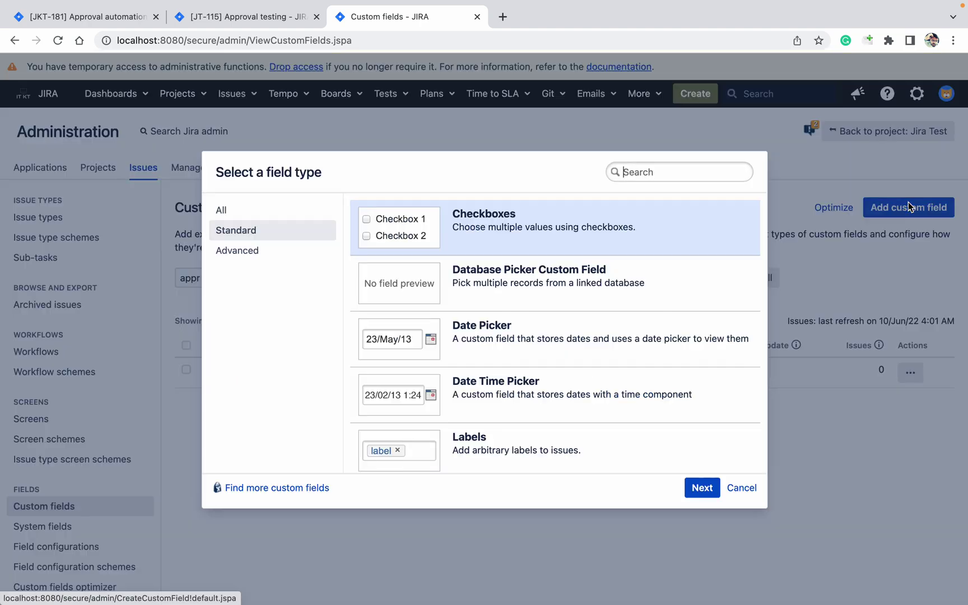
left_click(288, 213)
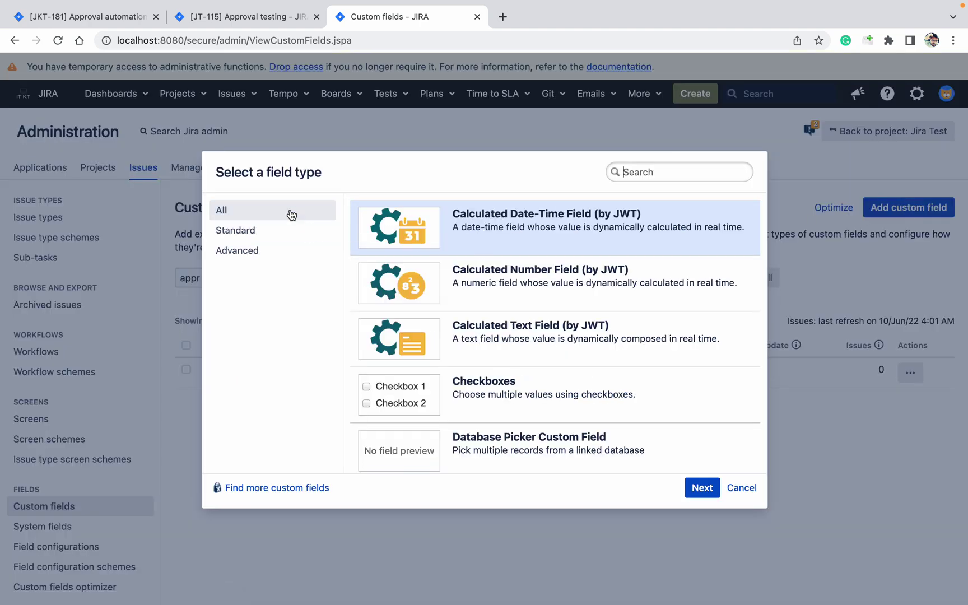
left_click(648, 170)
type("user")
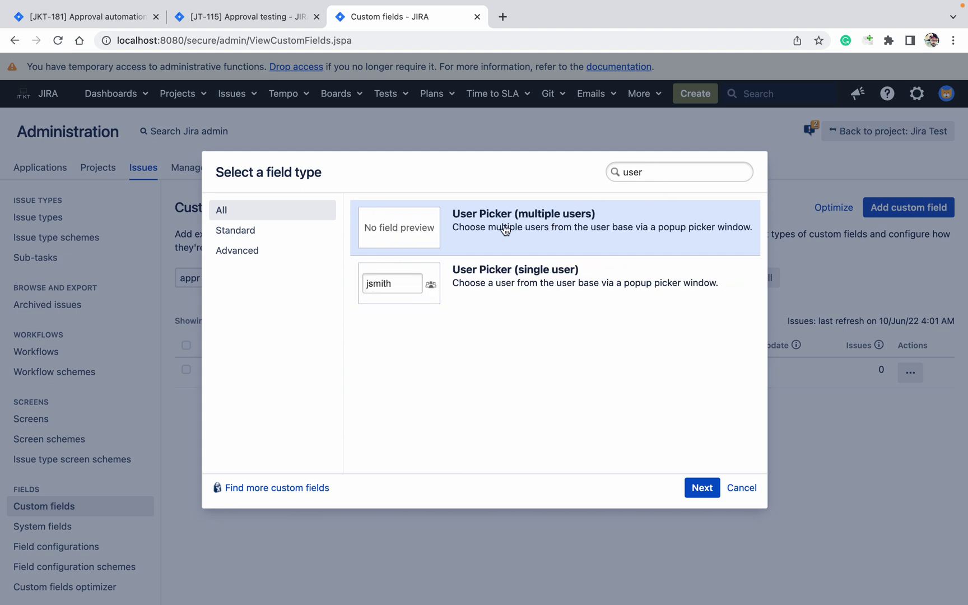
left_click(740, 486)
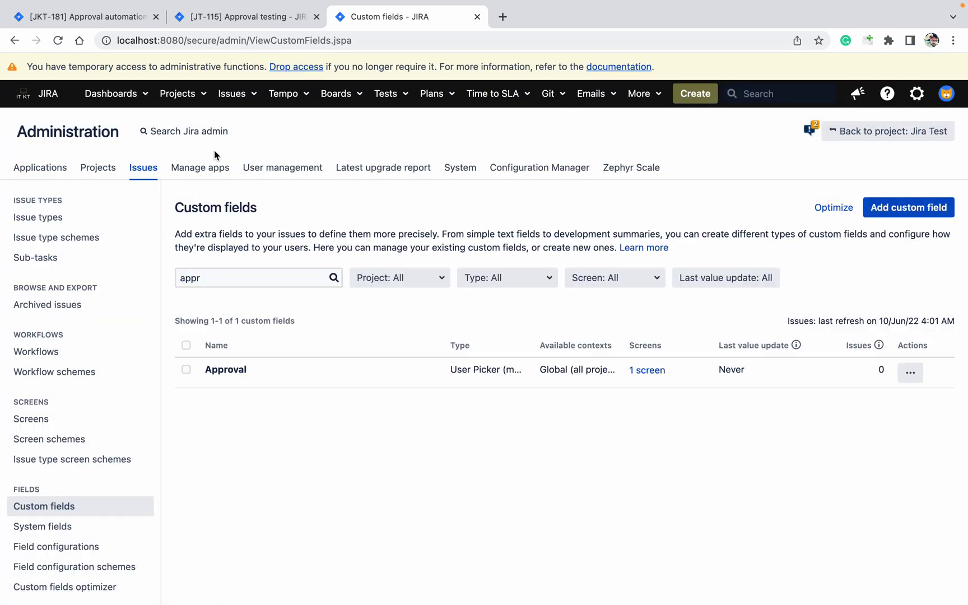
Open the Jira Test project settings in a new tab and start editing the Workflow for Jira Test used by Request issues
left_click(249, 24)
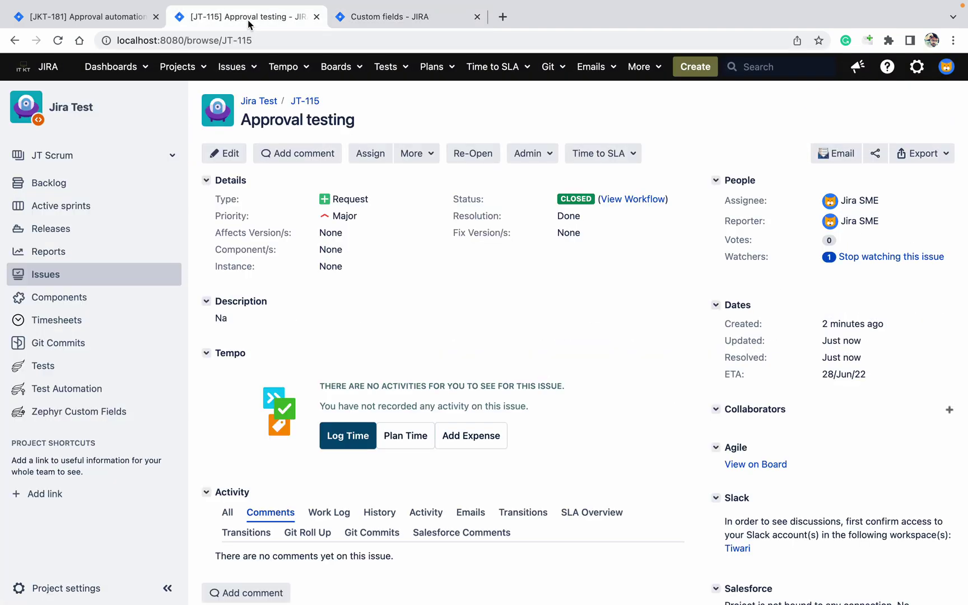
left_click(84, 592, "super")
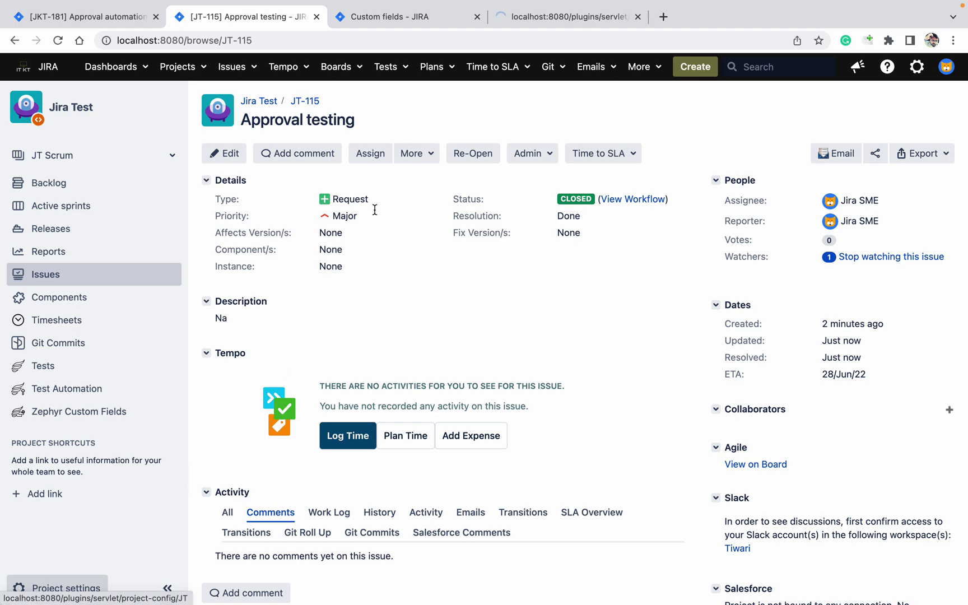
left_click(556, 17)
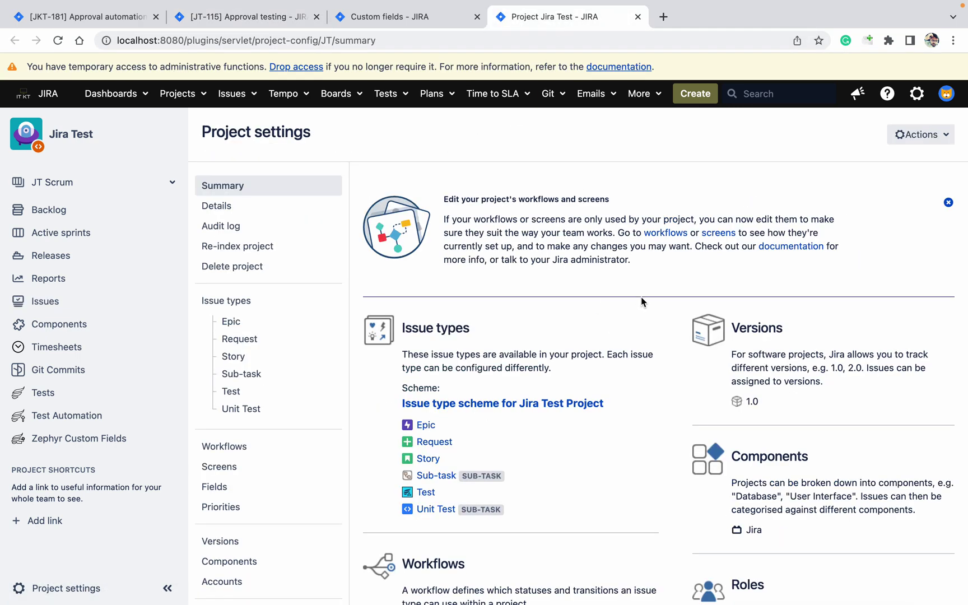
scroll(641, 302, "down", 5)
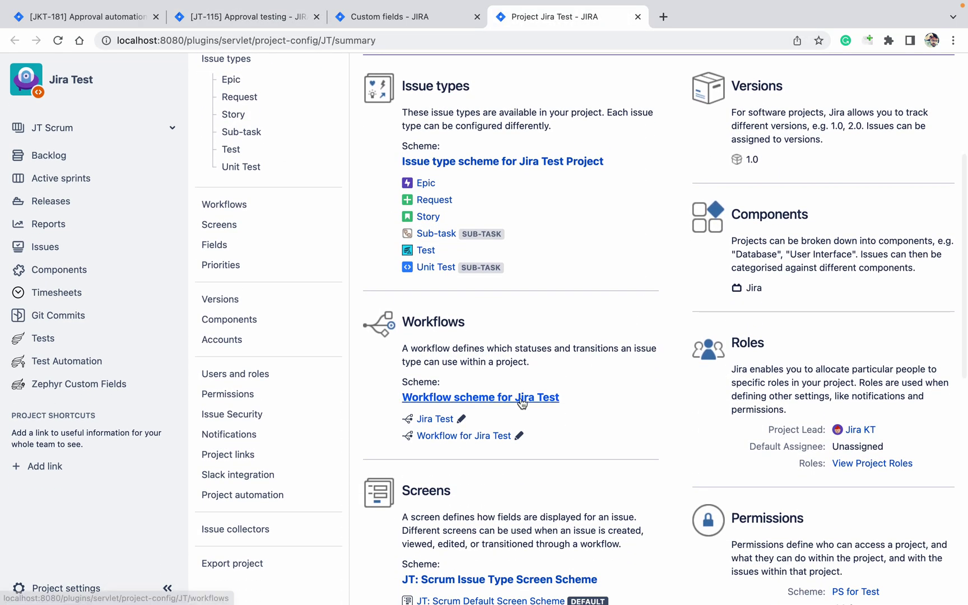
left_click(522, 399)
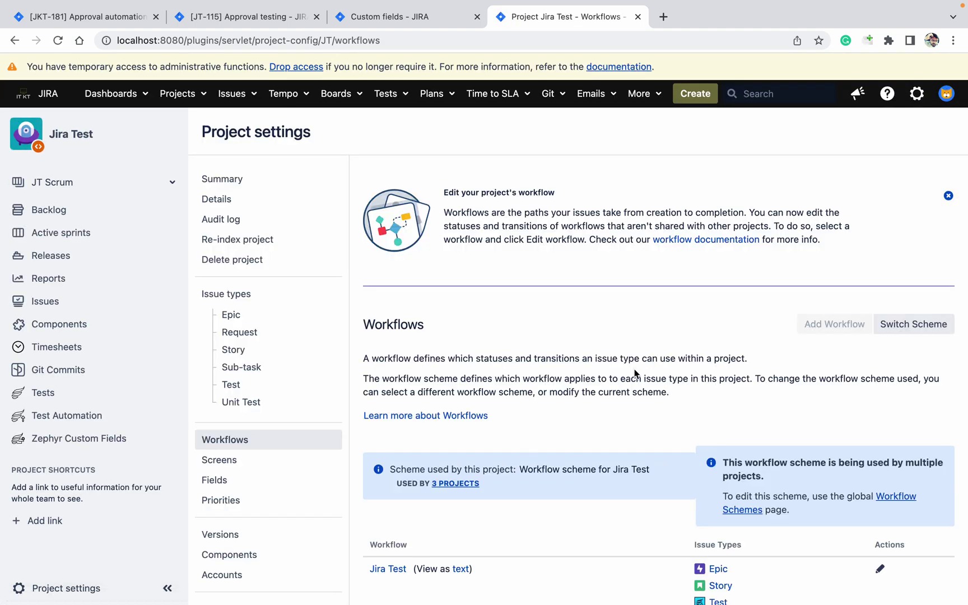
scroll(634, 372, "down", 4)
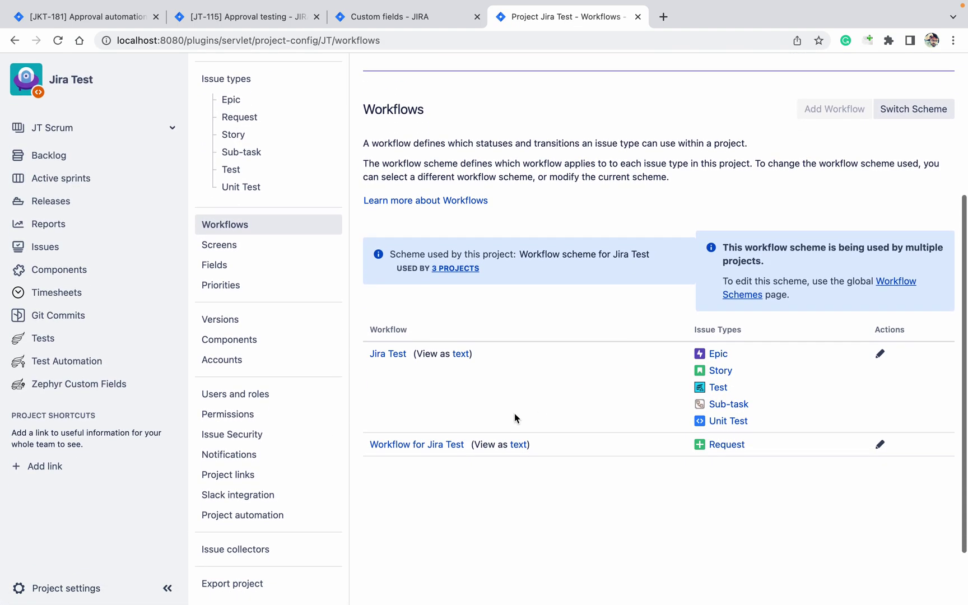
left_click(454, 447)
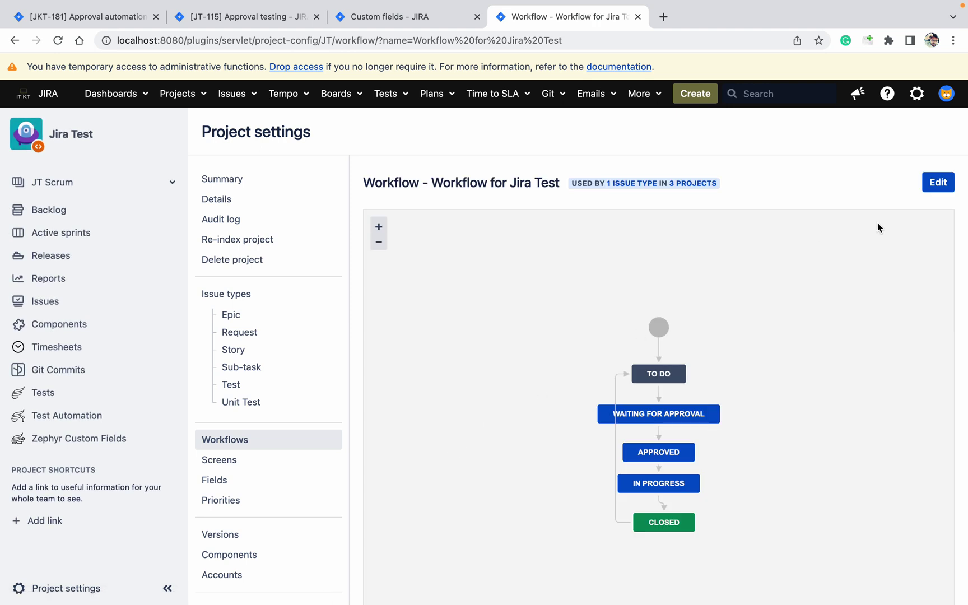
left_click(946, 176)
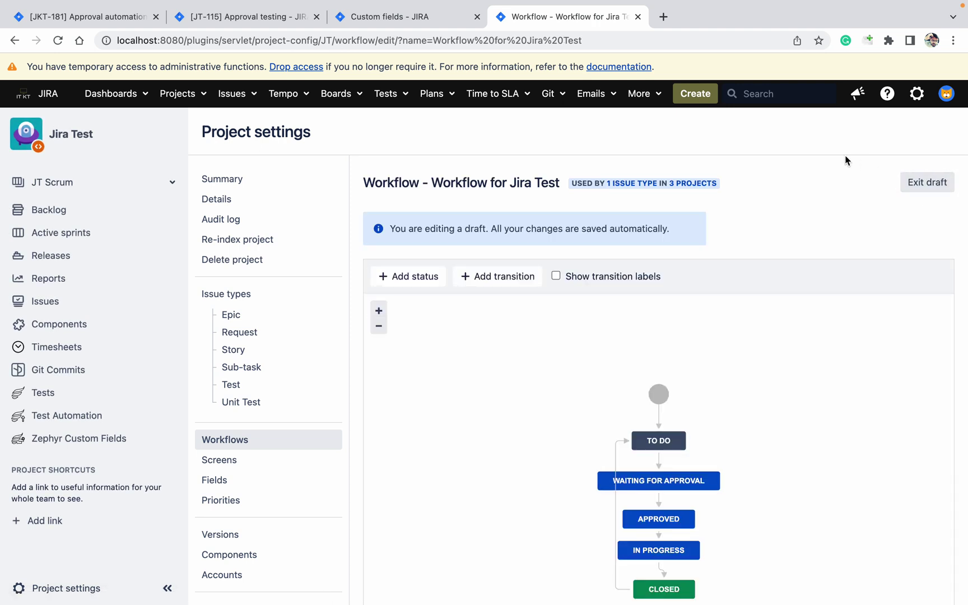
View the approval screen assigned to the Waiting for approval transition in a new tab, and close that tab
scroll(846, 161, "down", 1)
scroll(846, 161, "down", 1)
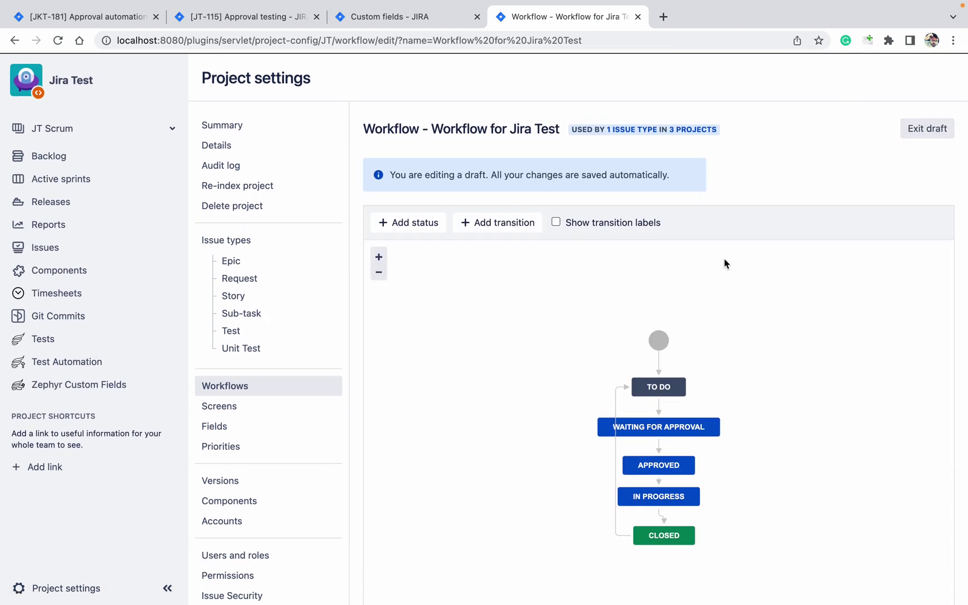
left_click(664, 414)
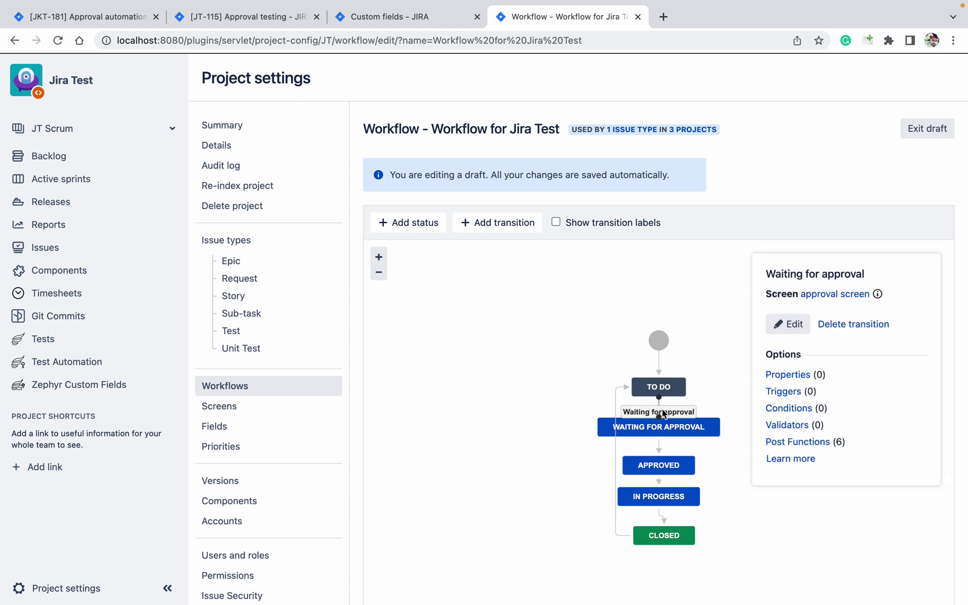
left_click(841, 301, "super")
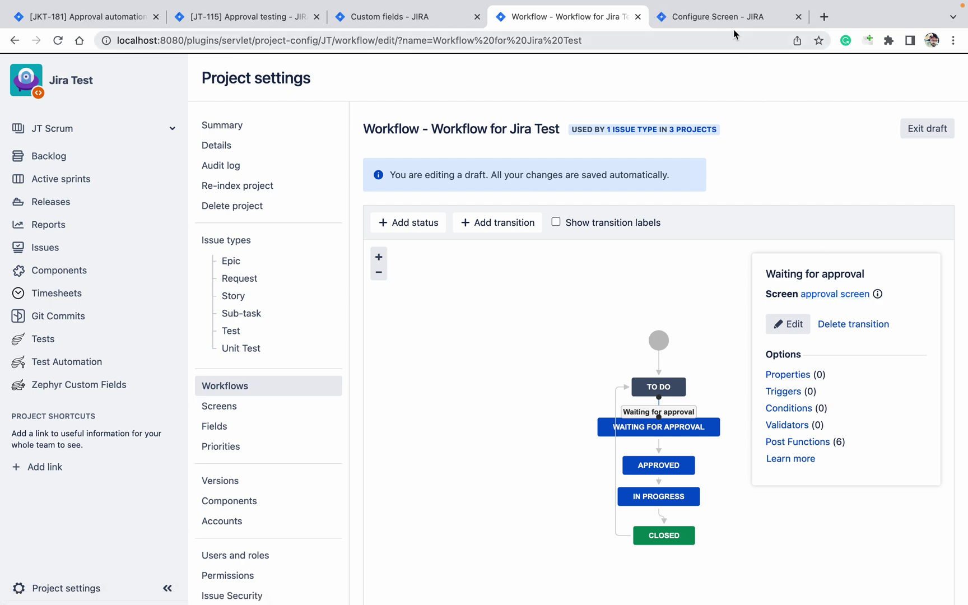
left_click(732, 18)
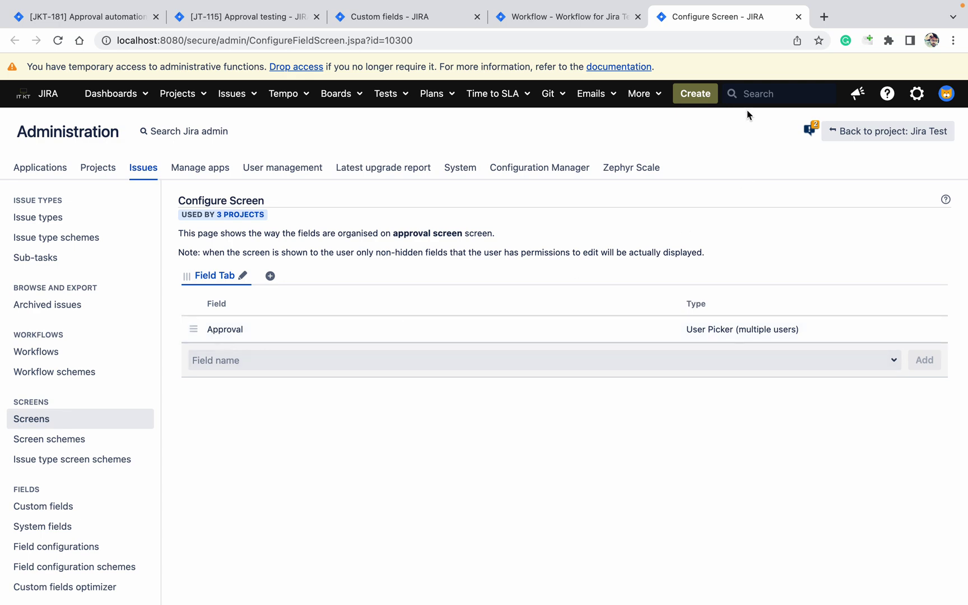
left_click(798, 18)
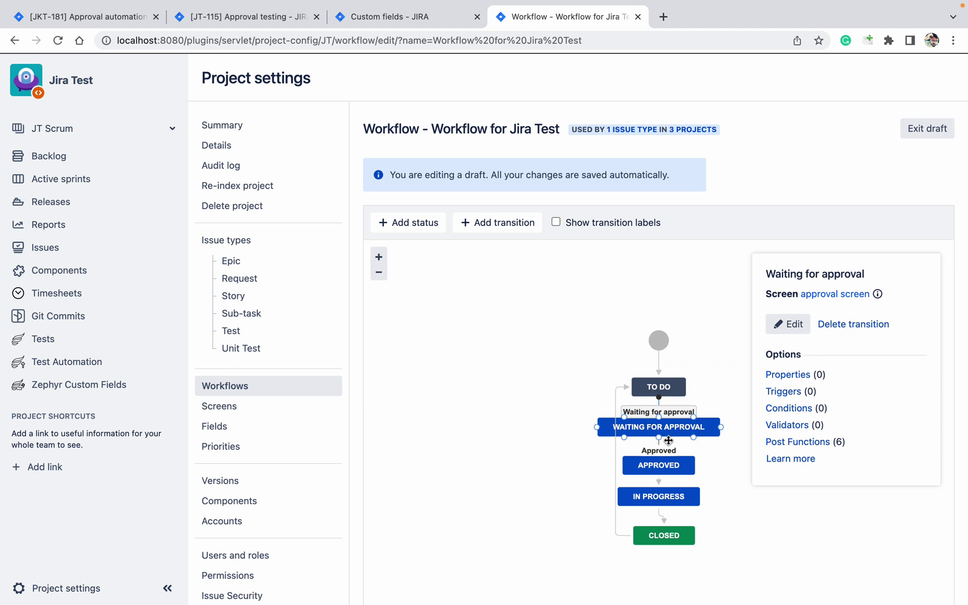
View the conditions of the workflow's Approved transition in a new tab
left_click(660, 451)
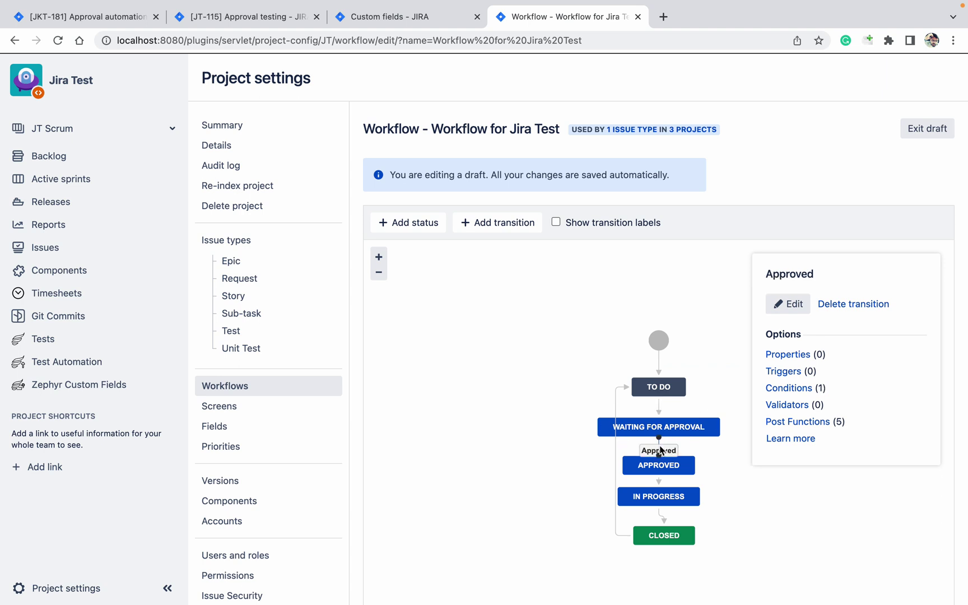
left_click(794, 390, "super")
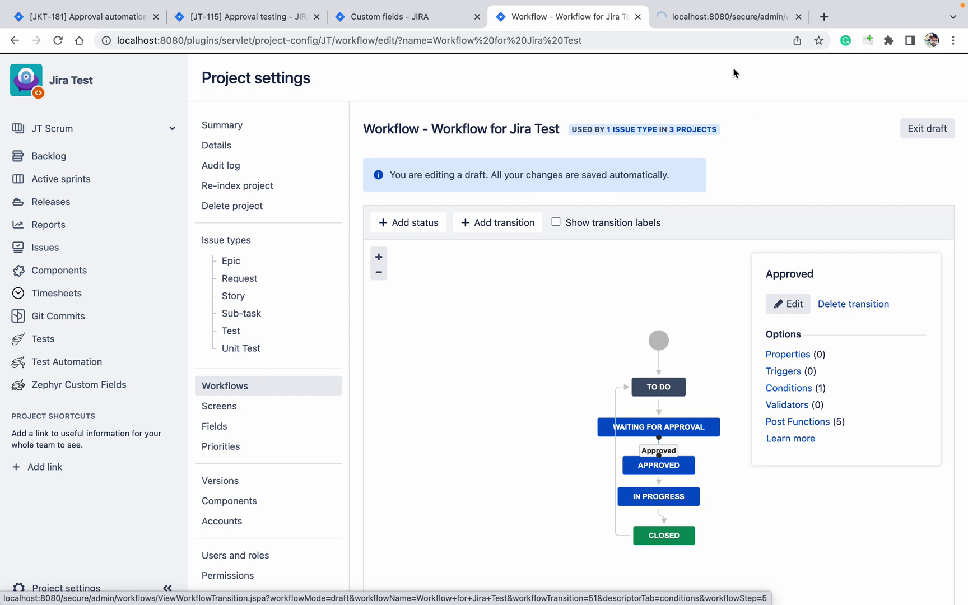
left_click(719, 17)
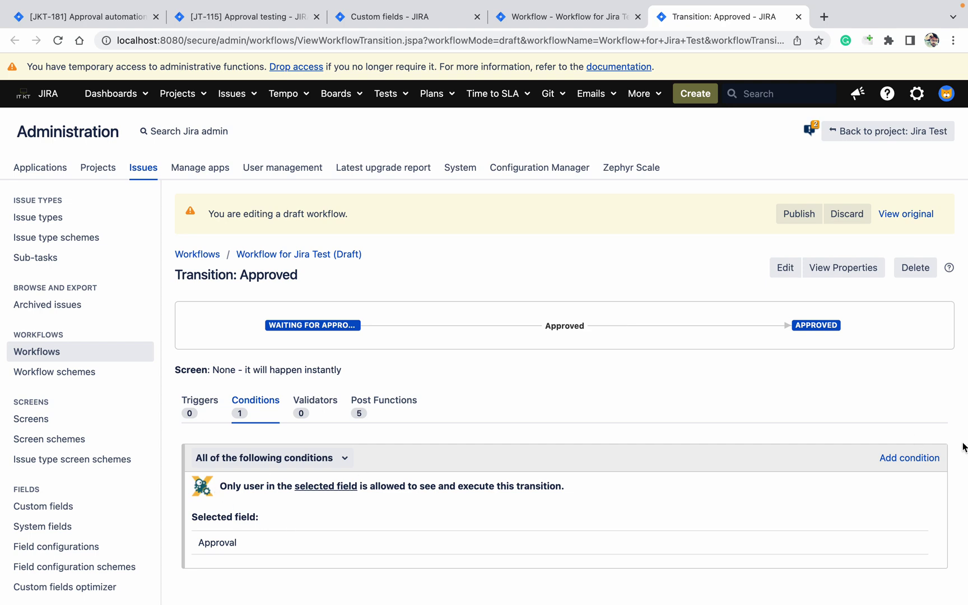
Search the condition types for "field" and start adding the Only users in a field condition to the Approved transition
left_click(931, 459)
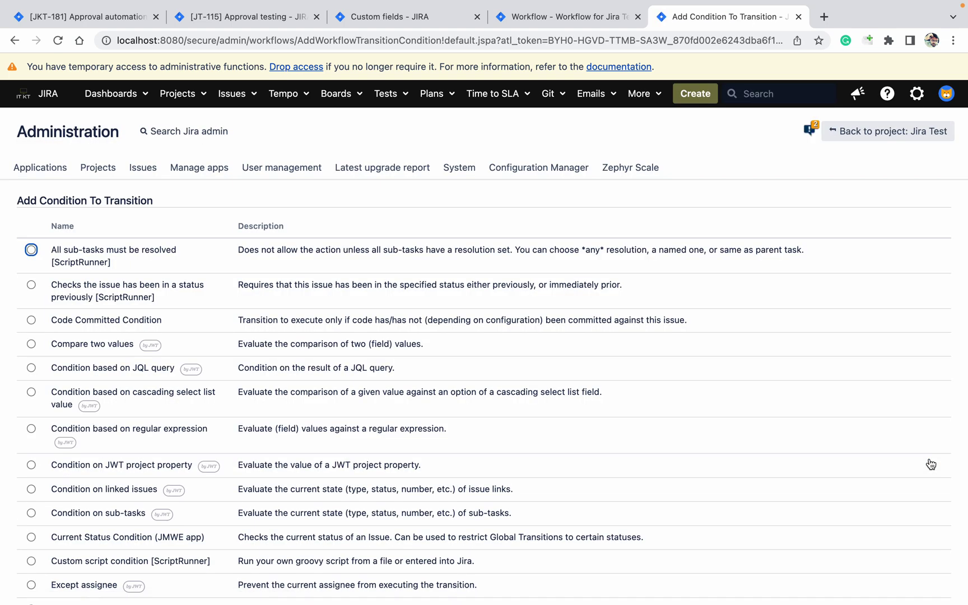
key("super+f")
type("field")
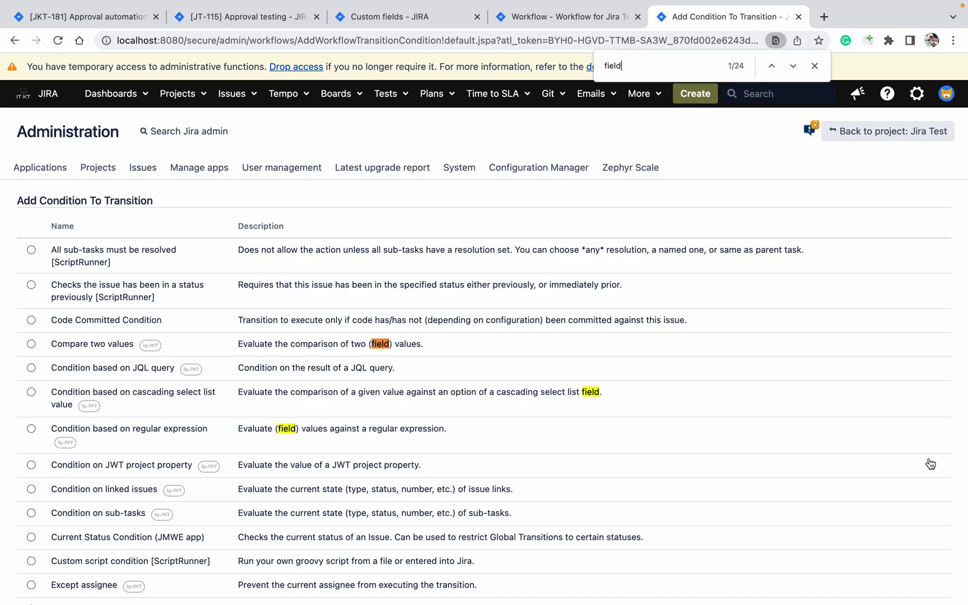
key("Return")
key("Return")
key("Return")
key("Return")
key("Return")
key("Return")
key("Return")
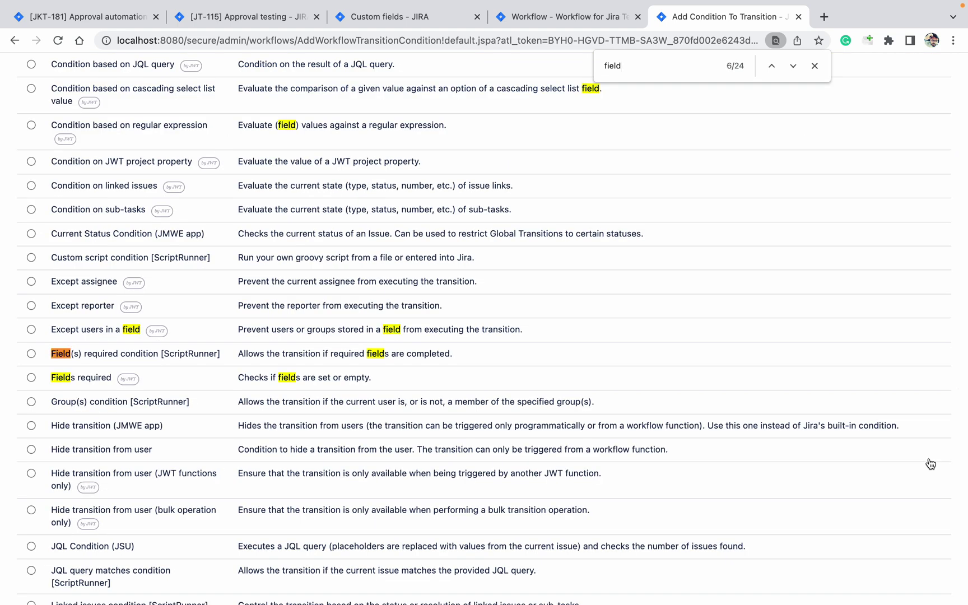
key("Return")
key("Return")
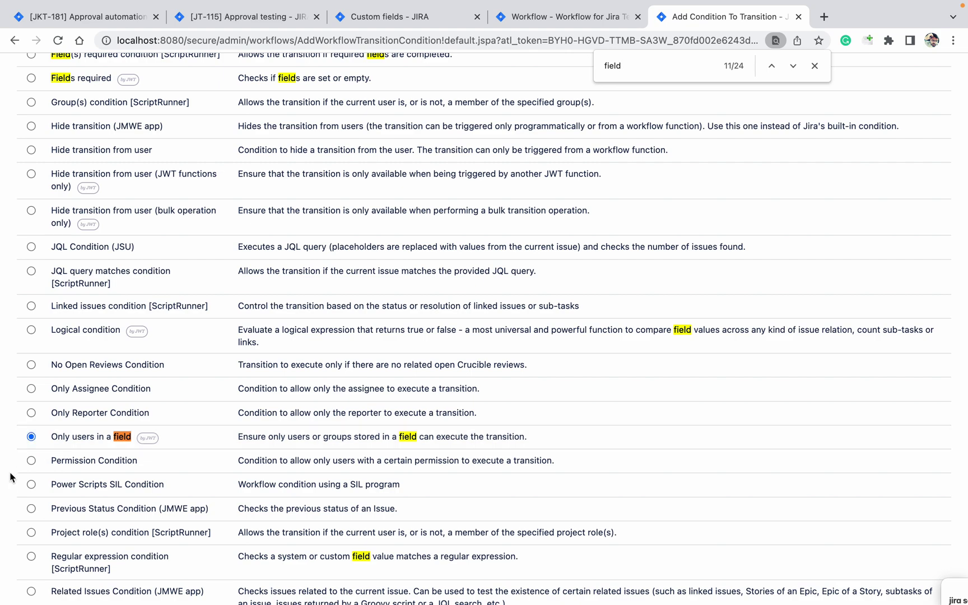
scroll(9, 481, "down", 9)
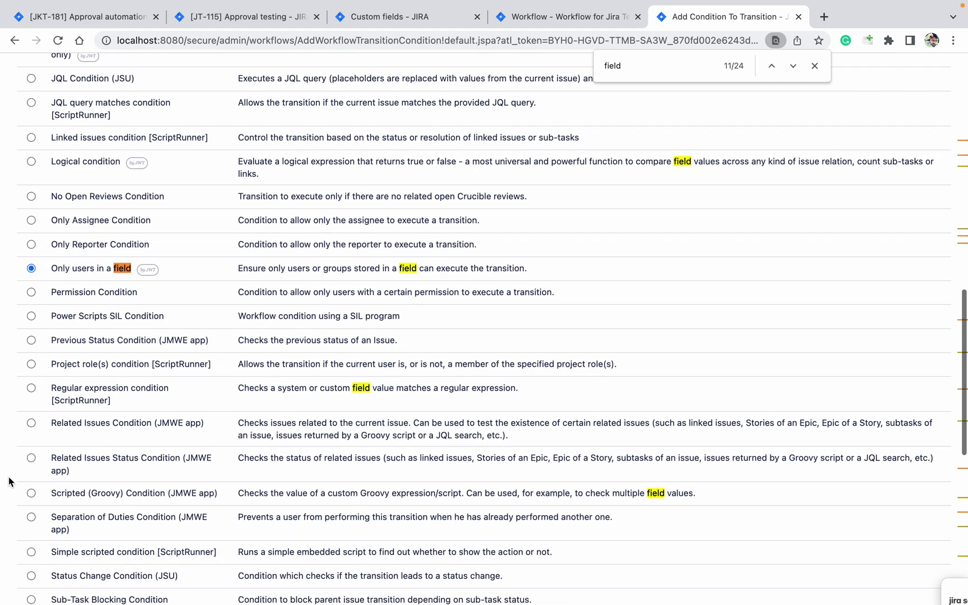
scroll(8, 481, "down", 3)
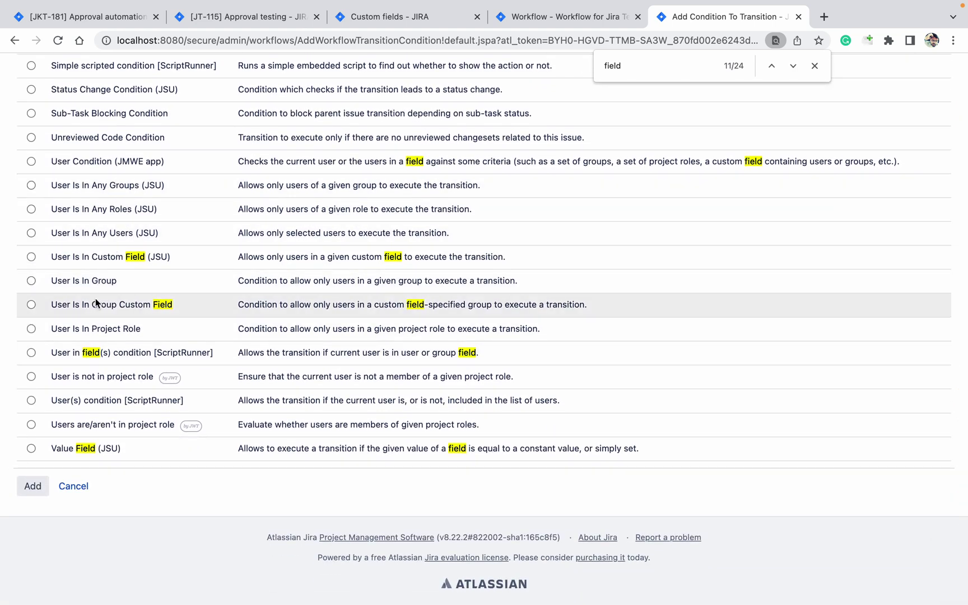
left_click(41, 488)
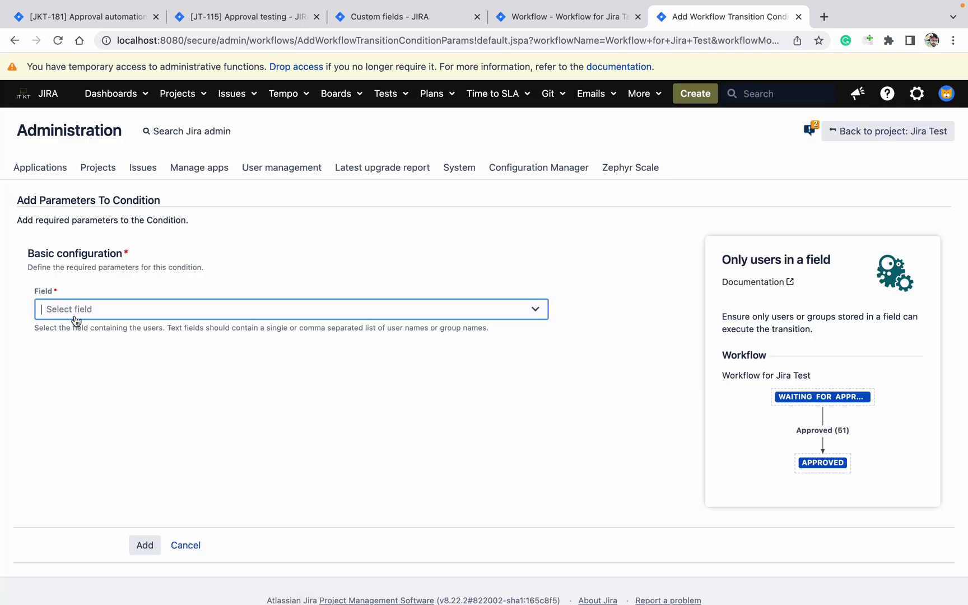
Select Approval (10700) as the condition's field, and close the tab without adding the condition
type("a")
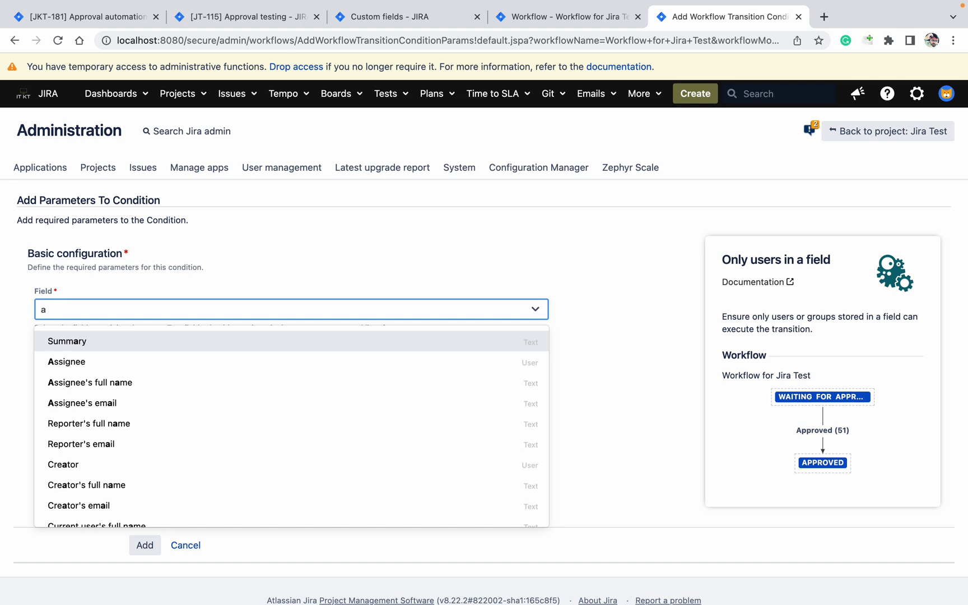
type("pp")
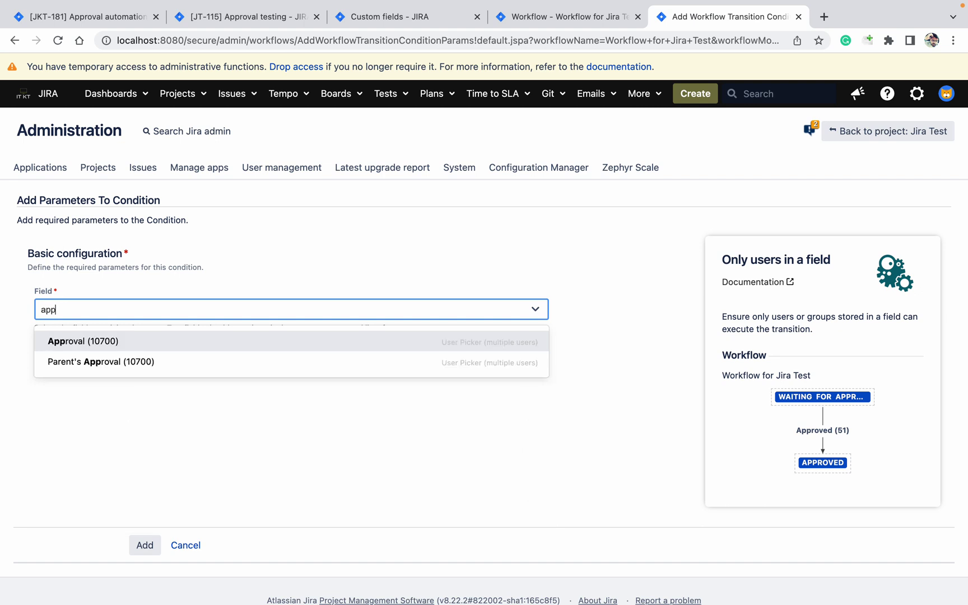
left_click(222, 339)
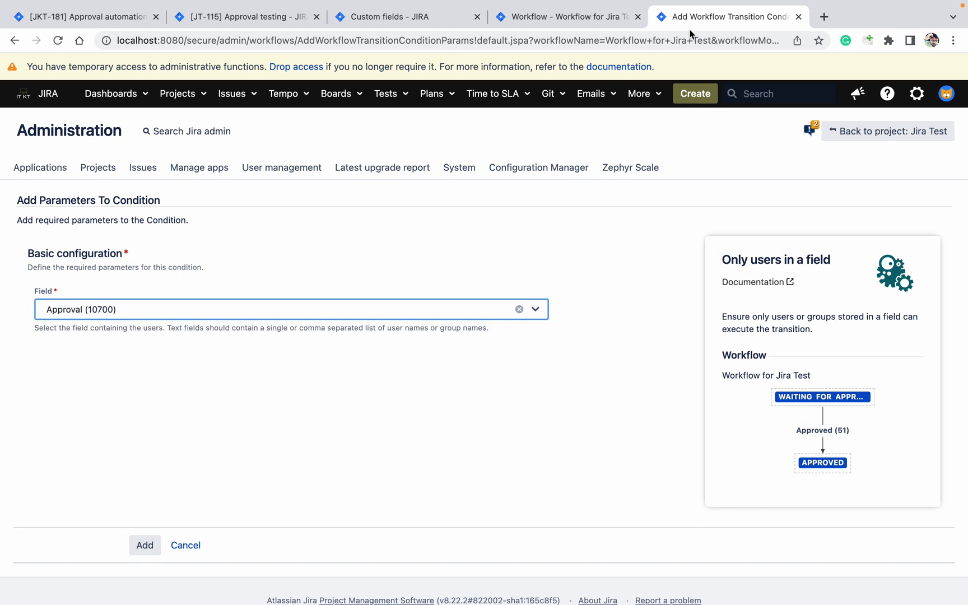
left_click(798, 17)
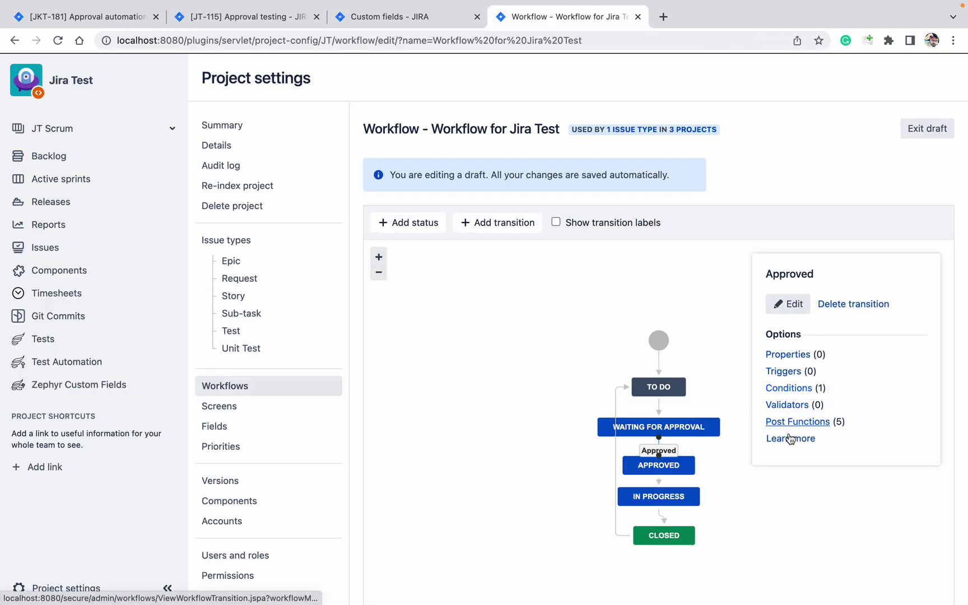
Open the post functions of the Waiting for approval transition in a new tab and start adding another one
left_click(659, 412)
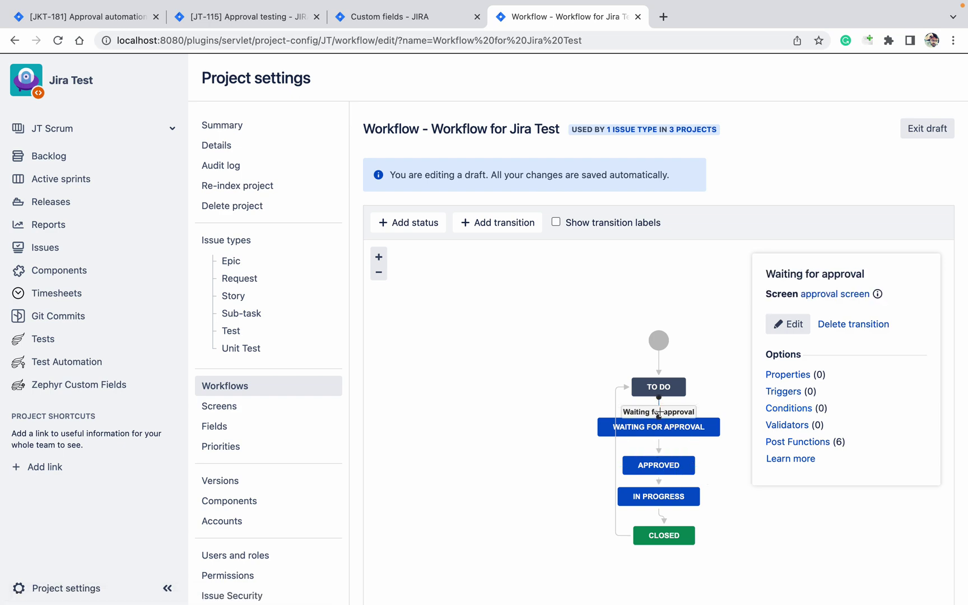
left_click(802, 442)
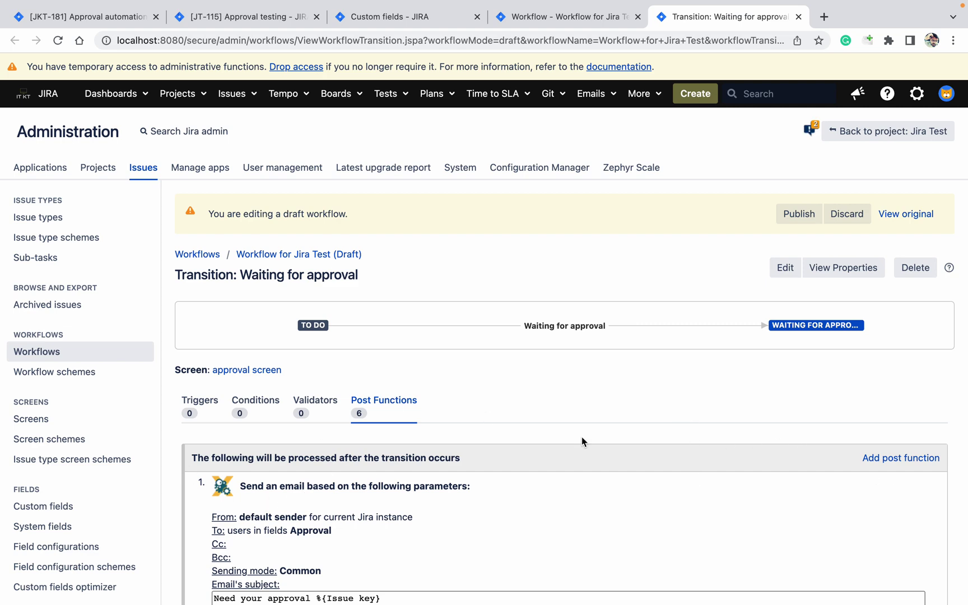
left_click(902, 458)
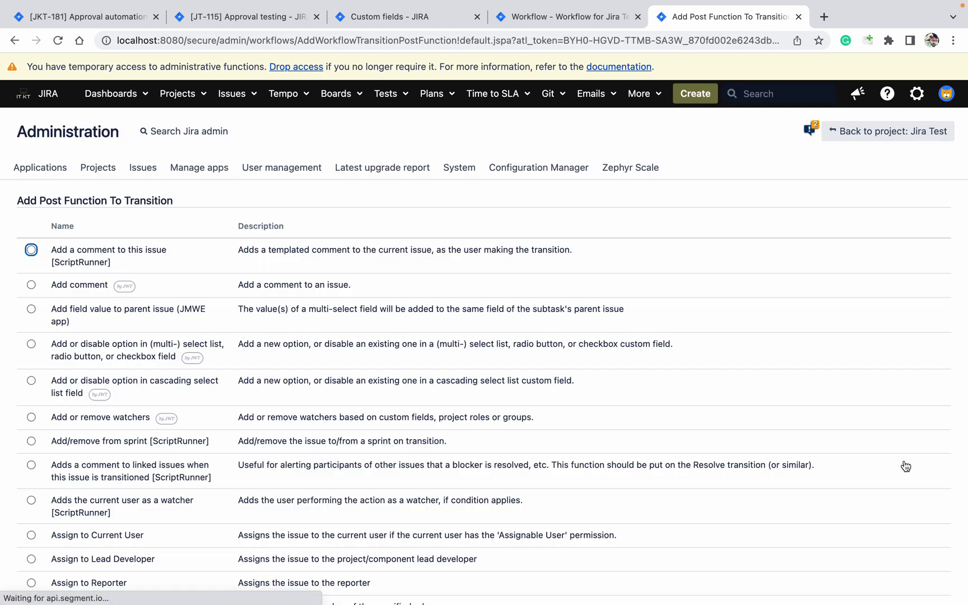
Search the post function types for "email" and add the JWT Send email function to configure its parameters
key("super+f")
type("email")
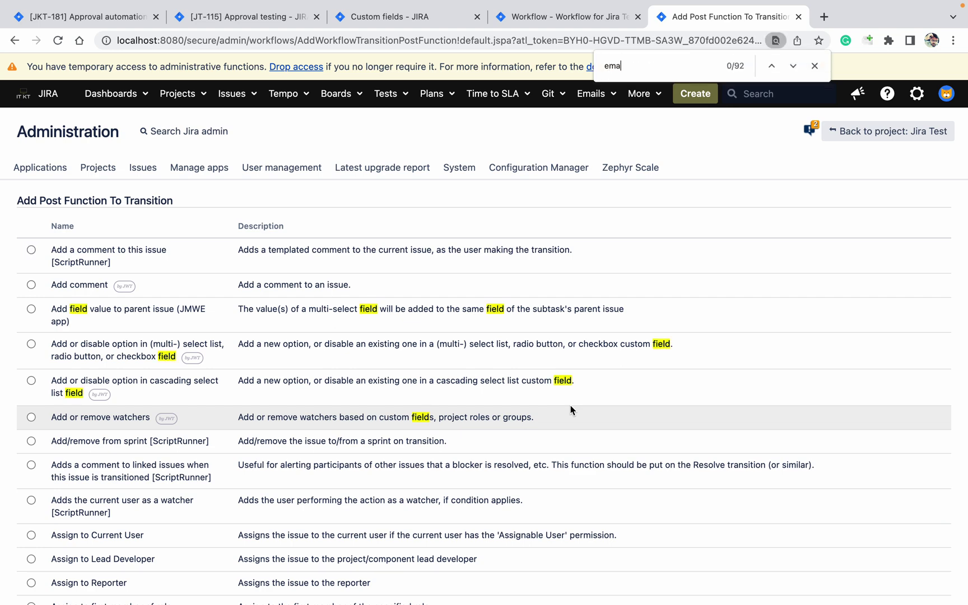
key("Return")
key("Return")
key("Return")
key("Return")
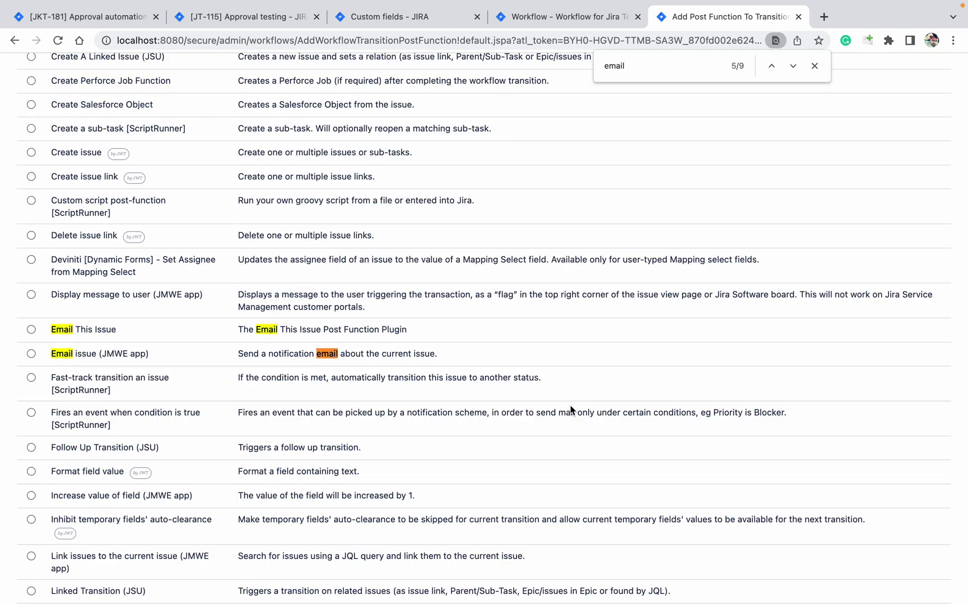
key("Return")
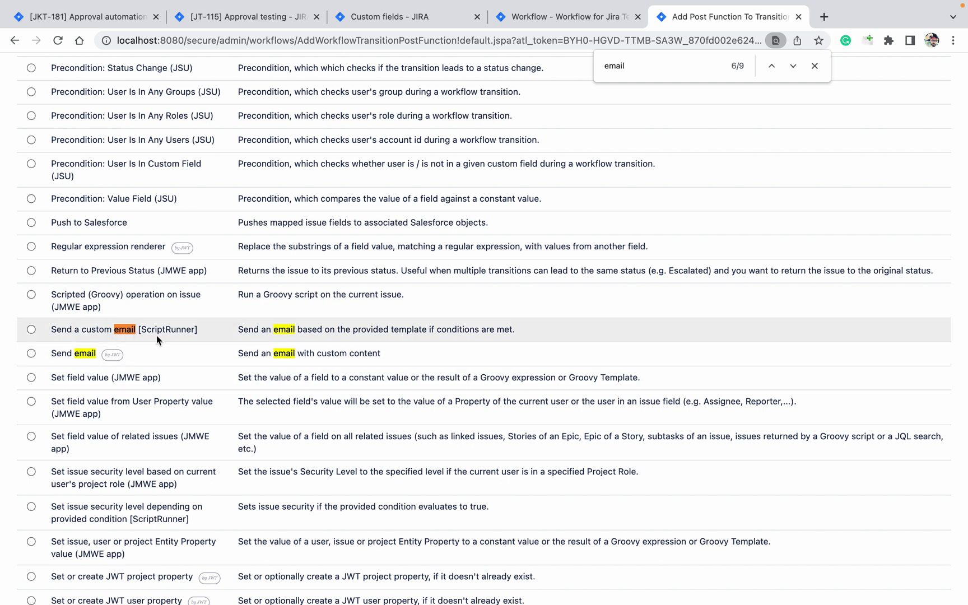
left_click(31, 353)
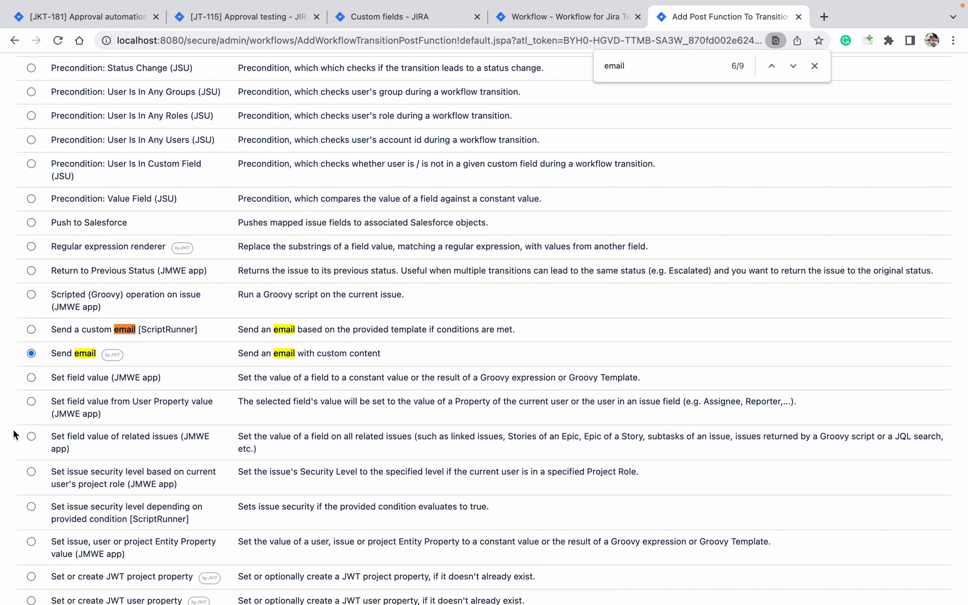
scroll(15, 435, "down", 7)
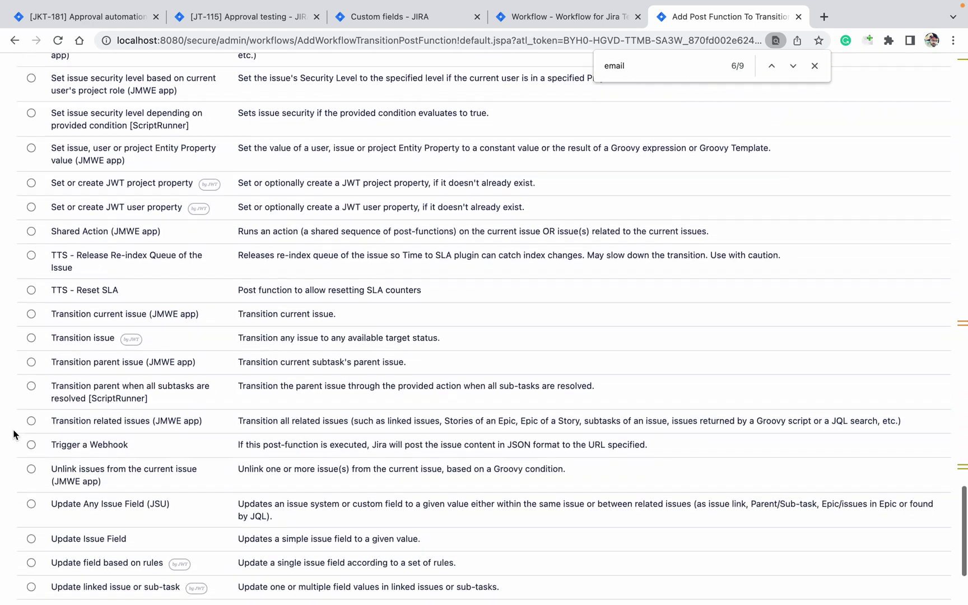
scroll(14, 435, "down", 3)
left_click(34, 486)
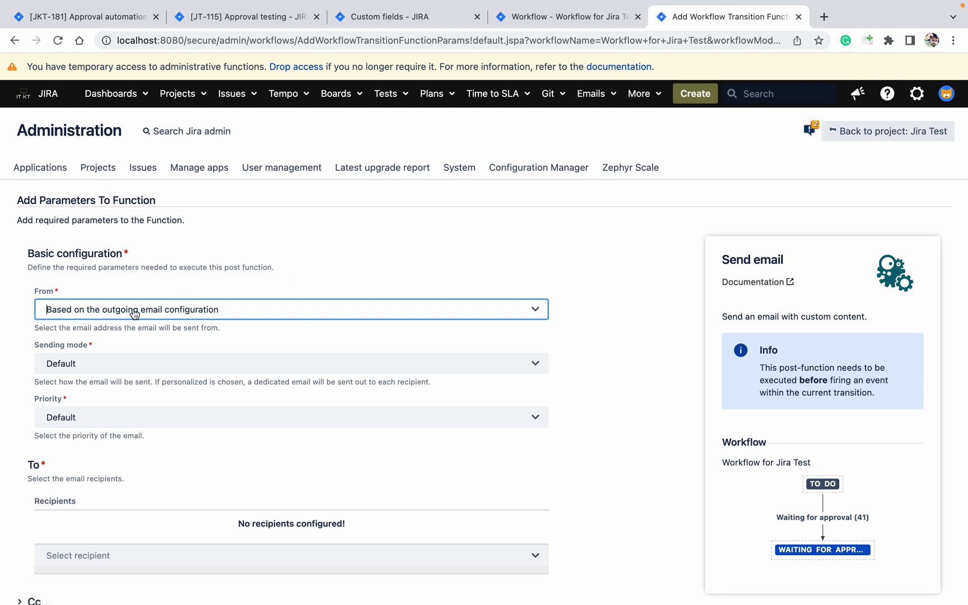
Add the Approval (10700) field containing users as a To recipient of the email
left_click(353, 263)
scroll(353, 262, "down", 1)
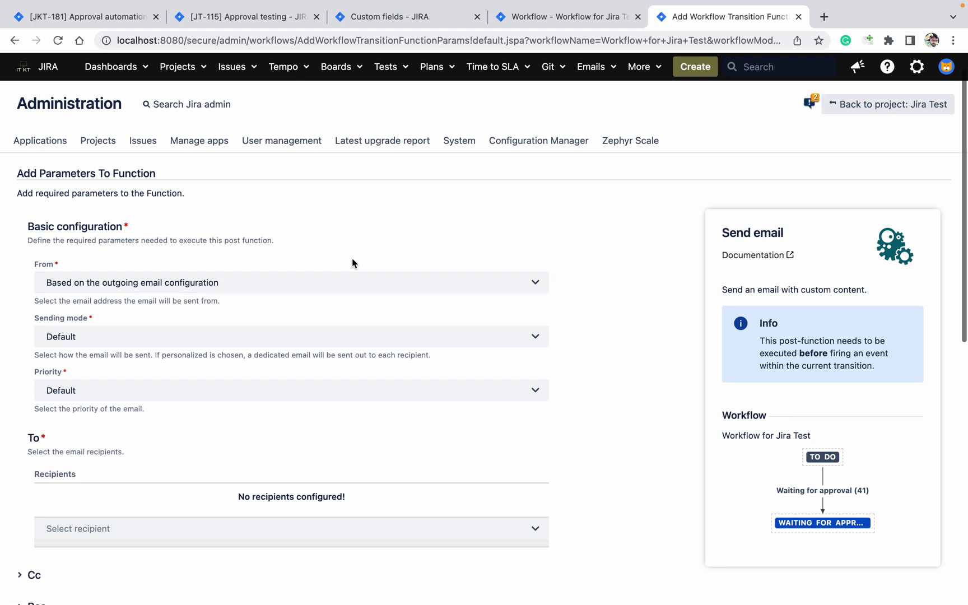
scroll(353, 264, "down", 5)
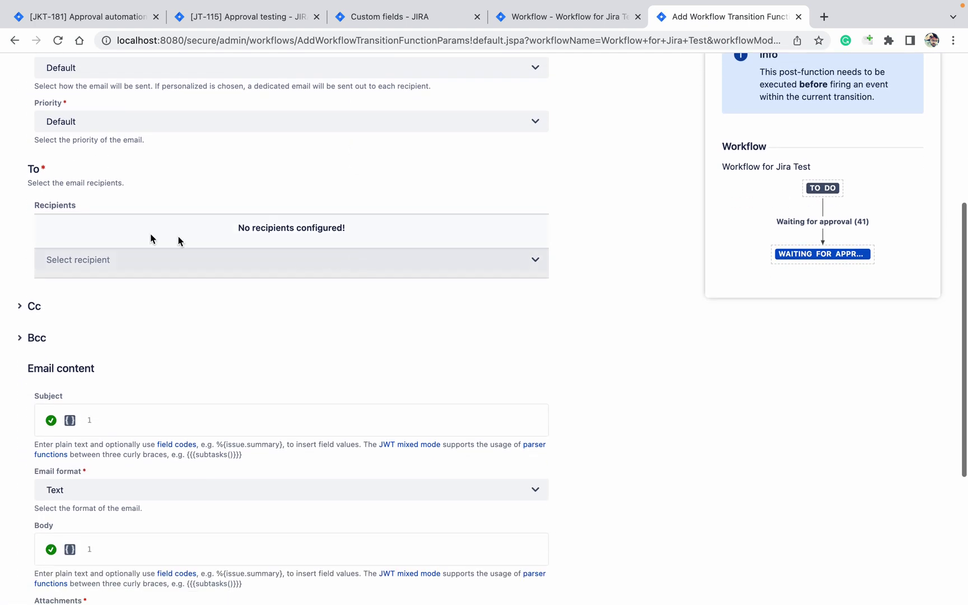
left_click(224, 268)
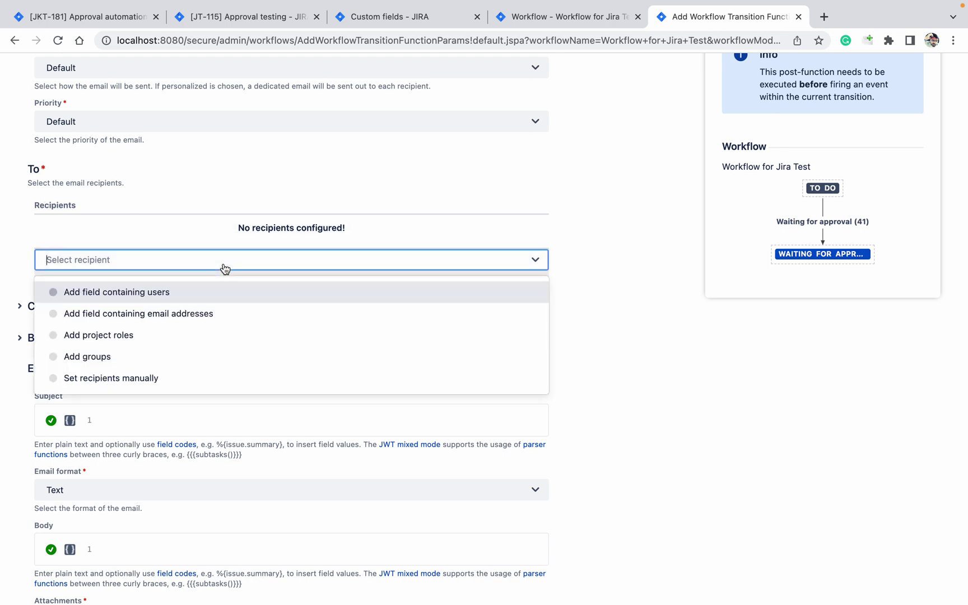
left_click(139, 292)
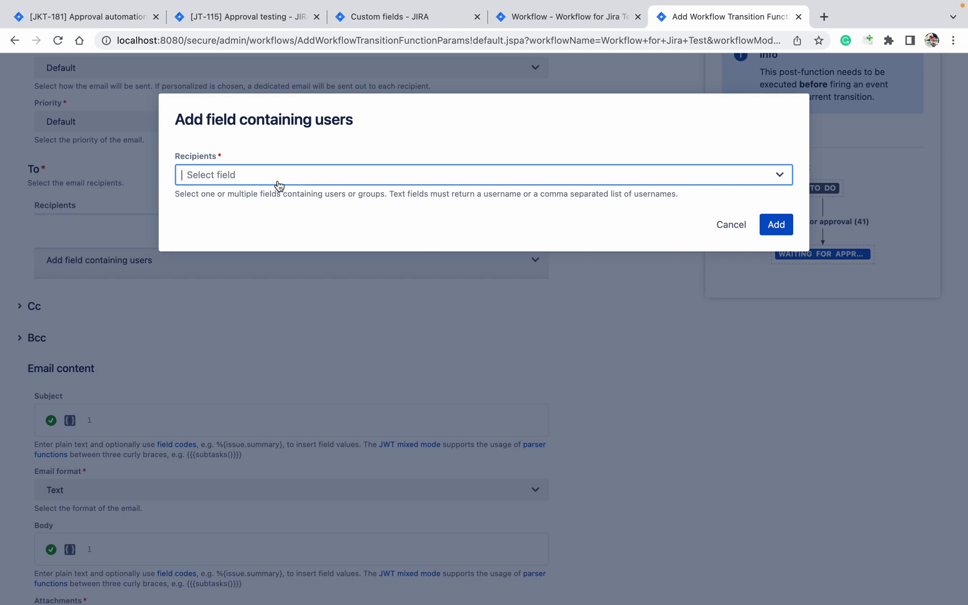
type("appr")
key("Return")
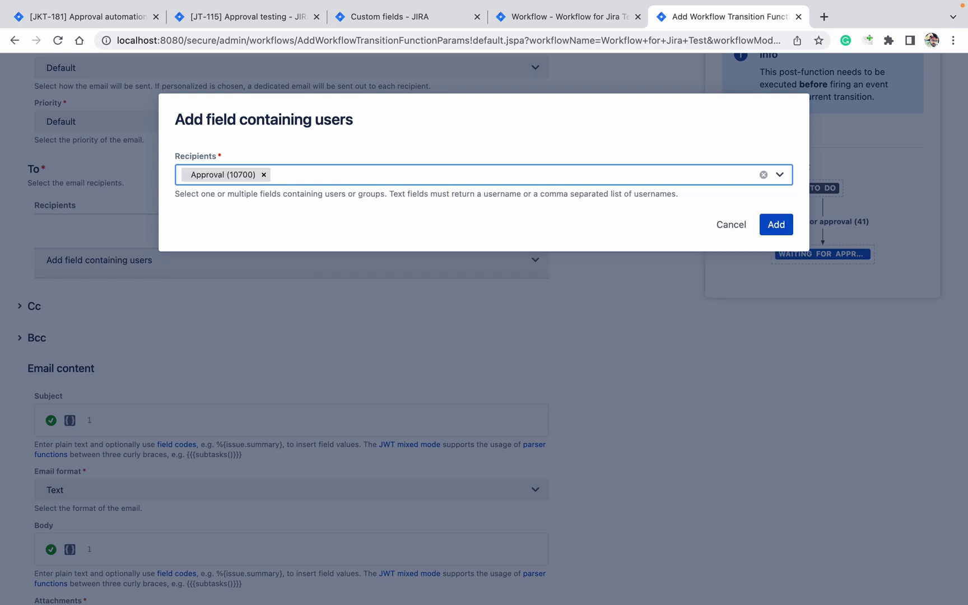
left_click(776, 224)
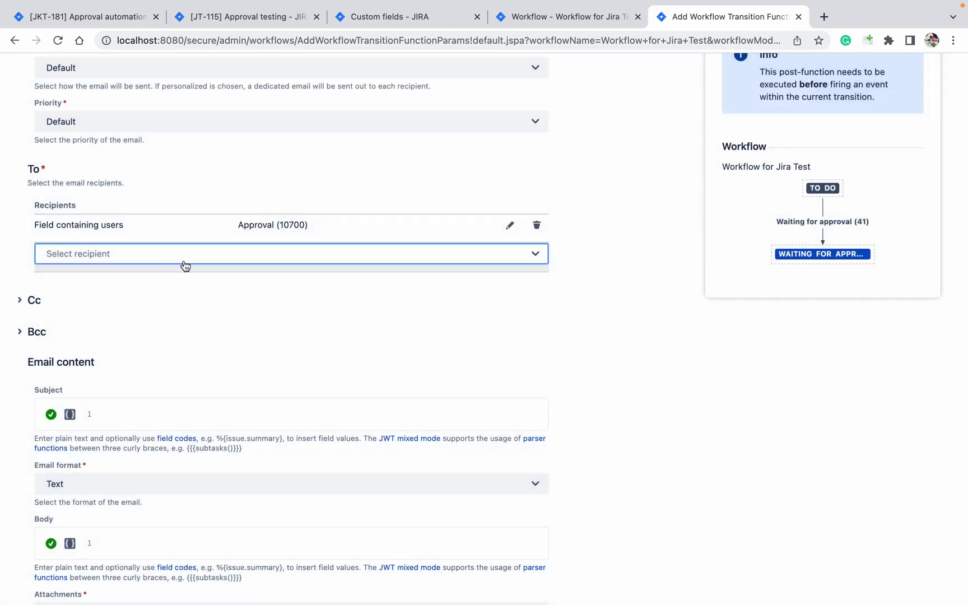
Search the fields available for the email subject for "key" and expand the Issue key options
left_click(145, 420)
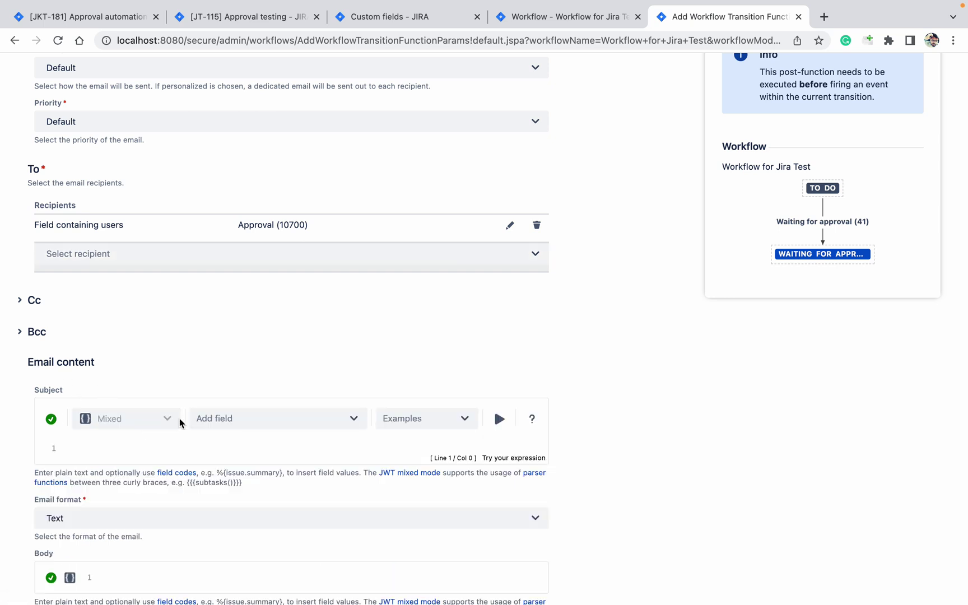
left_click(245, 434)
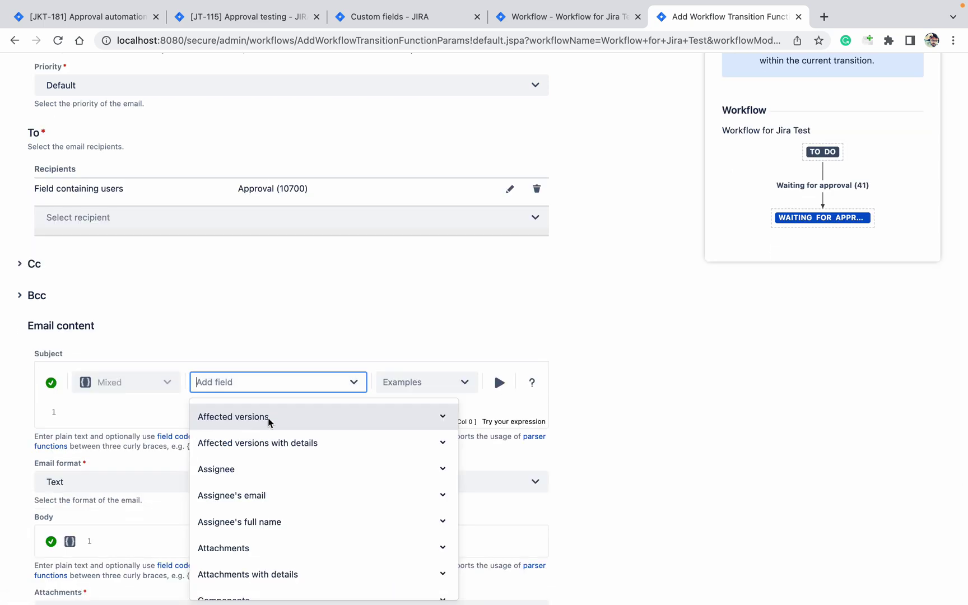
type("key")
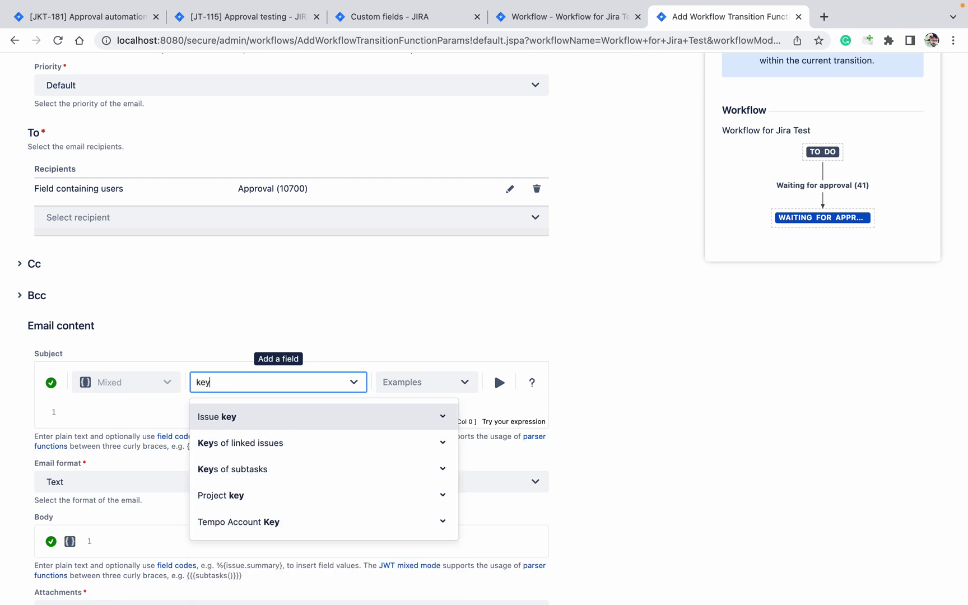
left_click(219, 425)
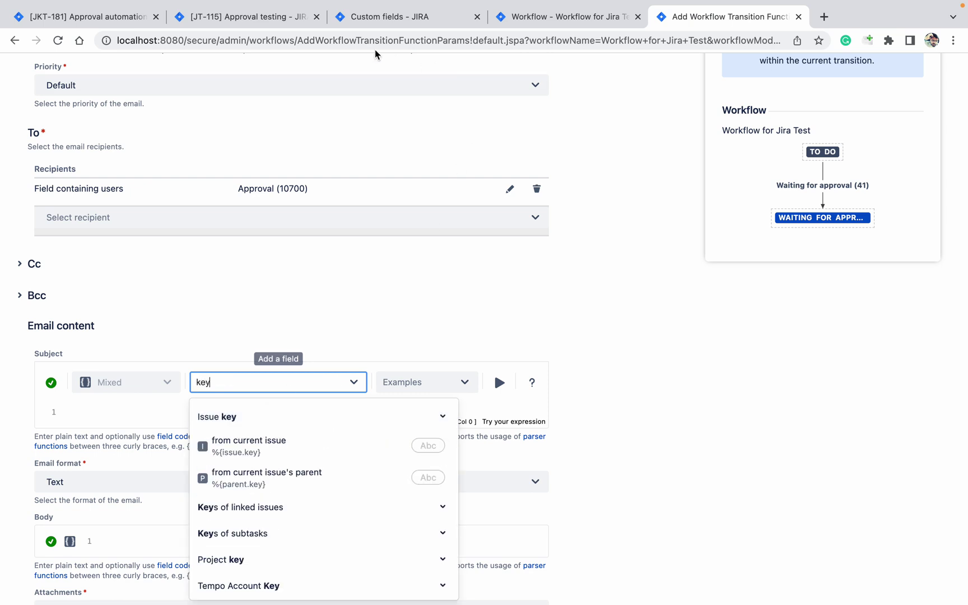
Open Gmail in a new tab, switch to the approver's account, read the JT-115 approval request email, and return to the post function tab
left_click(824, 17)
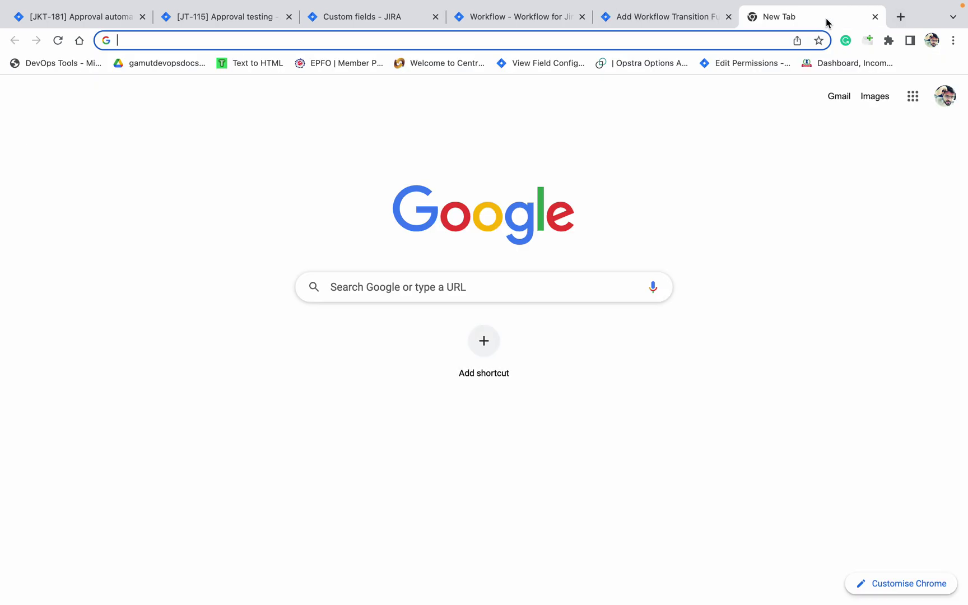
left_click(848, 101)
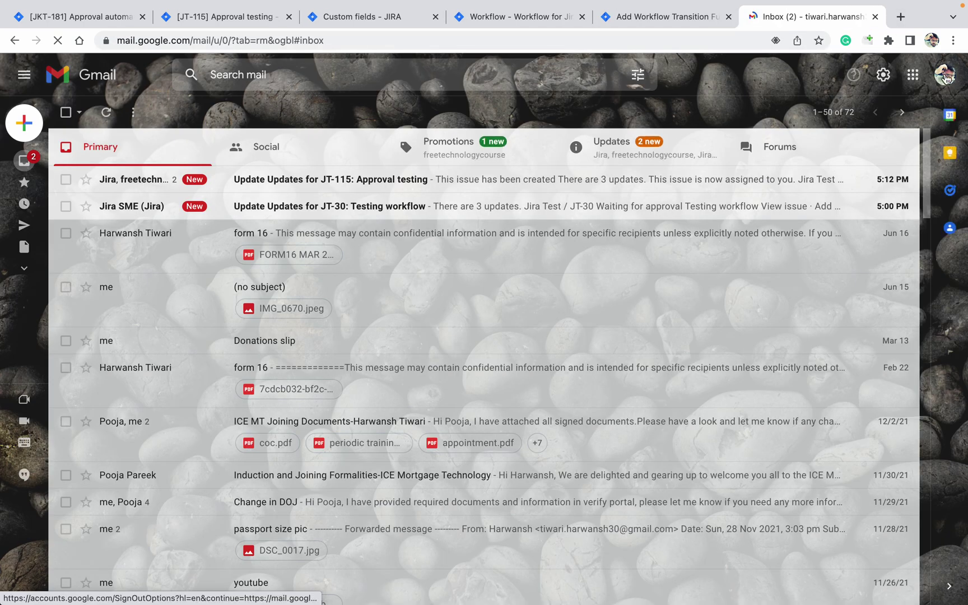
left_click(945, 75)
left_click(830, 311)
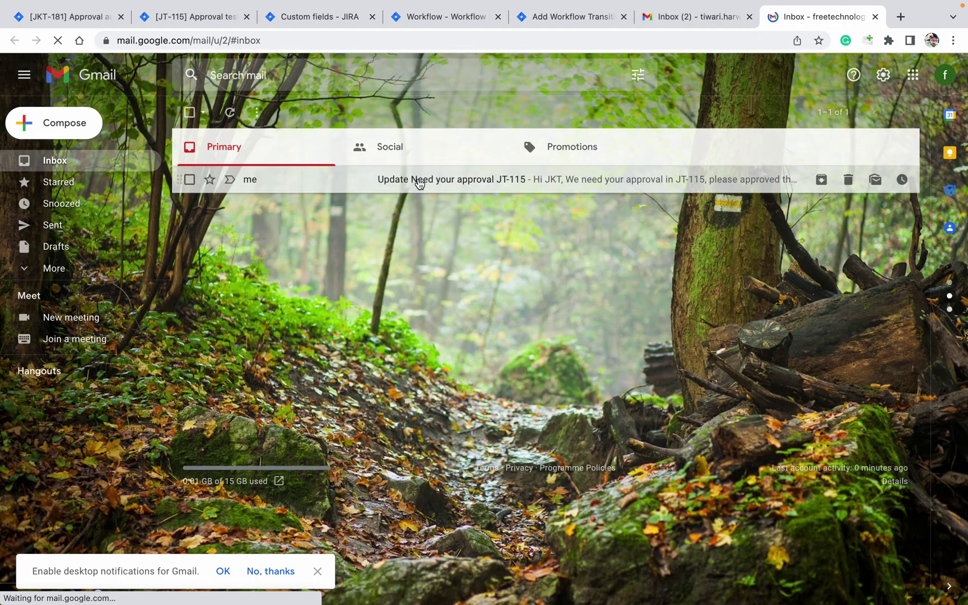
left_click(421, 180)
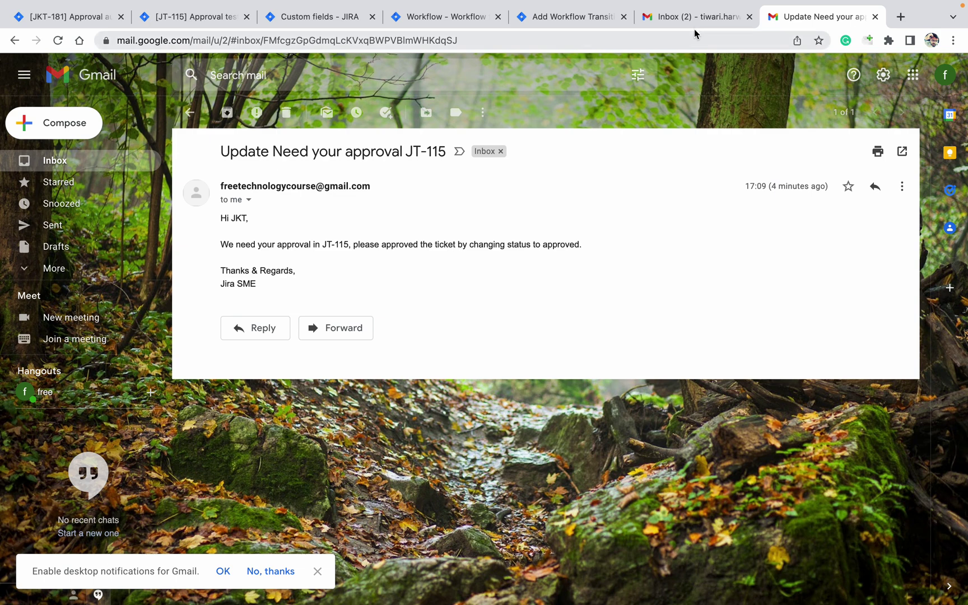
left_click(557, 15)
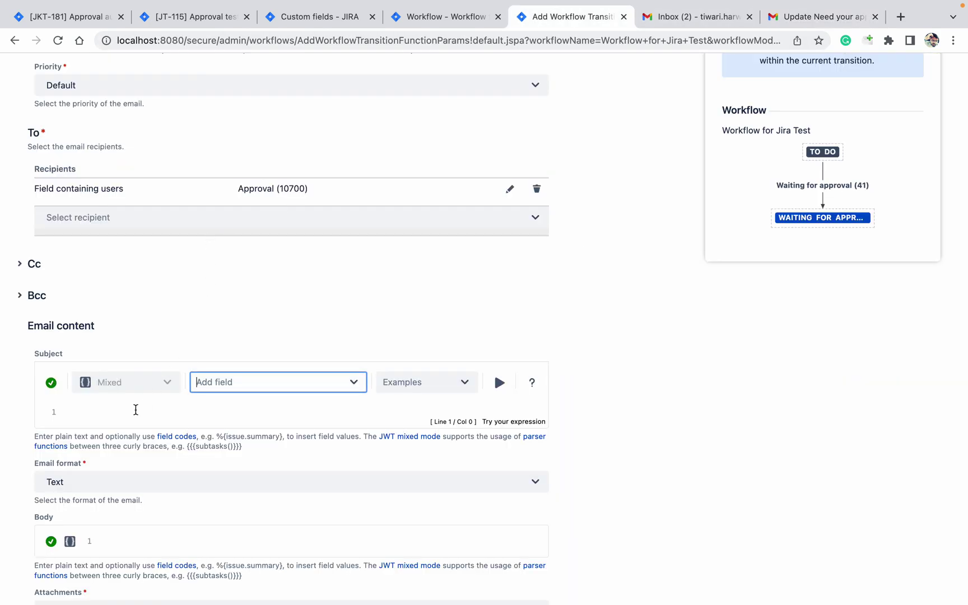
Set the email subject to "Need your approval in the ticket %{issue.key}", inserting the issue key field from the current issue
left_click(124, 424)
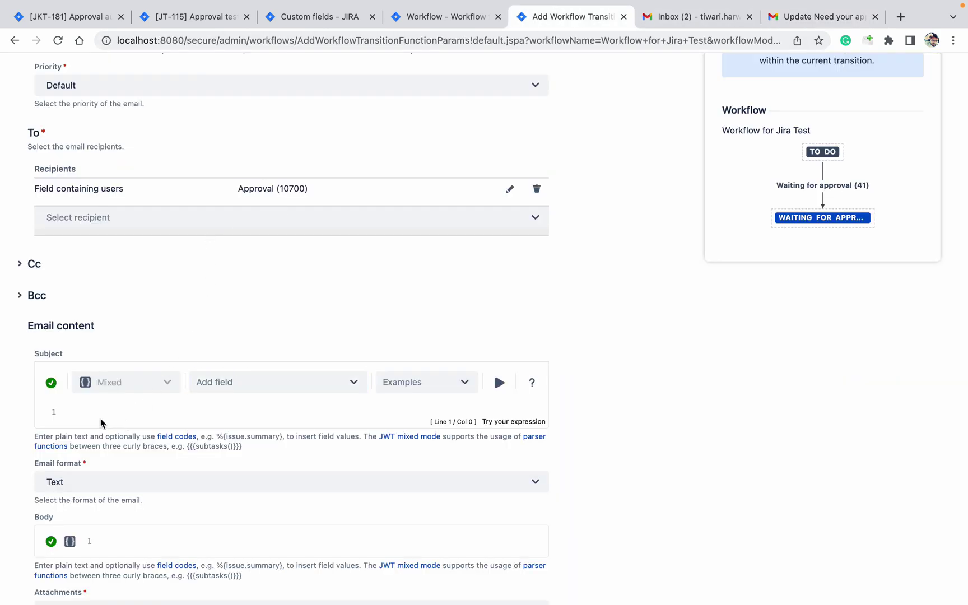
type("Need your approval in the ticket")
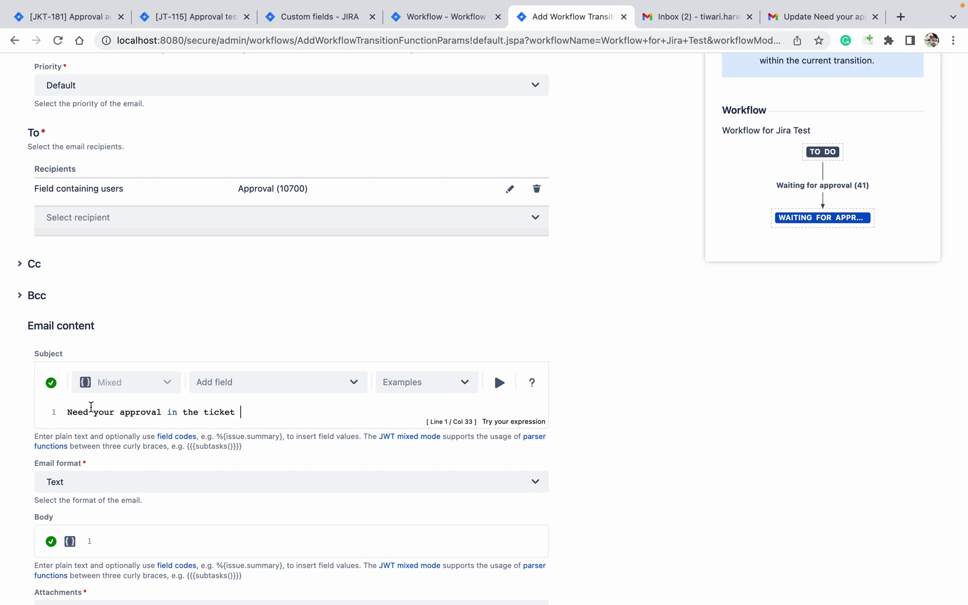
left_click(219, 390)
type("key")
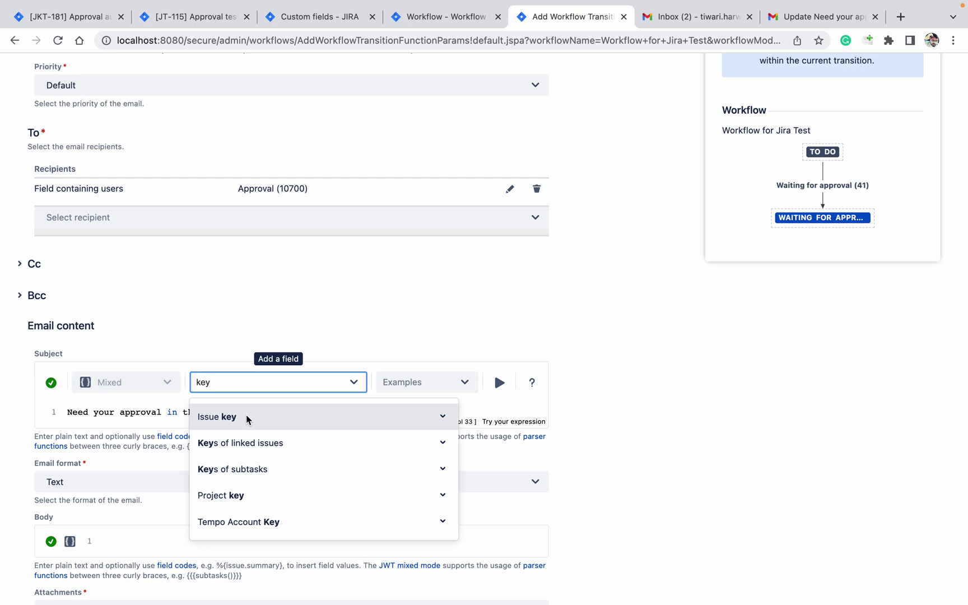
left_click(247, 418)
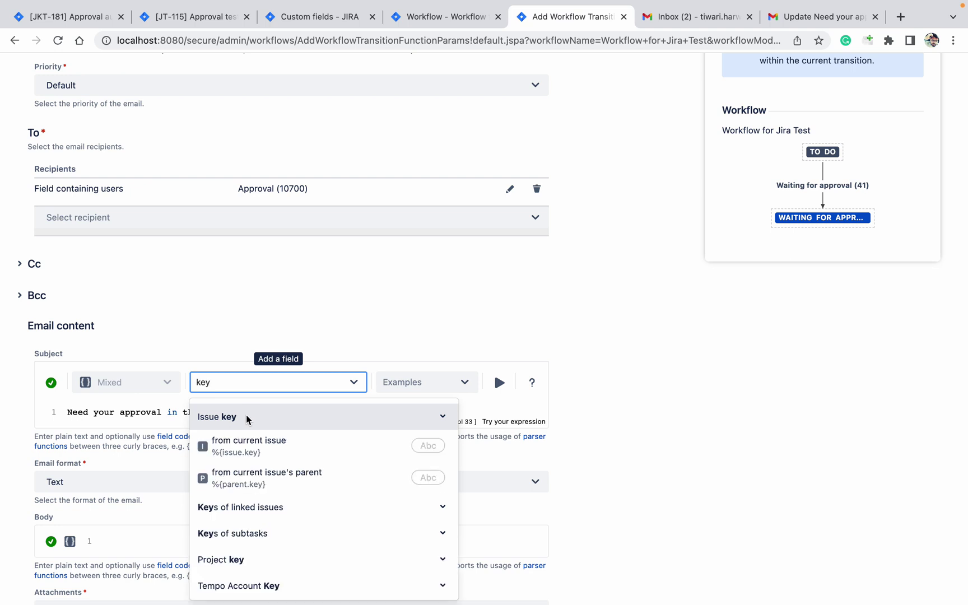
left_click(428, 449)
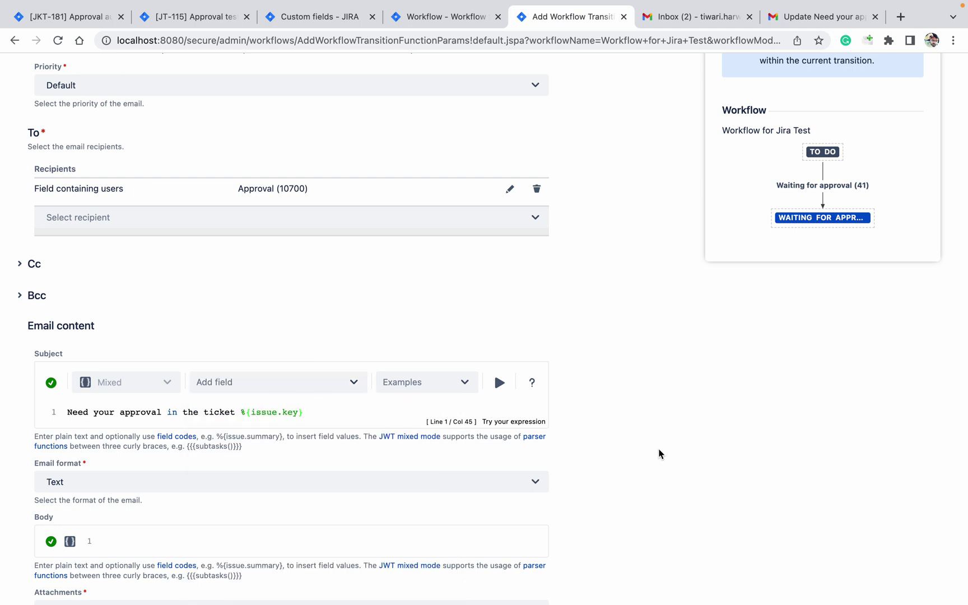
left_click(659, 454)
scroll(658, 454, "down", 5)
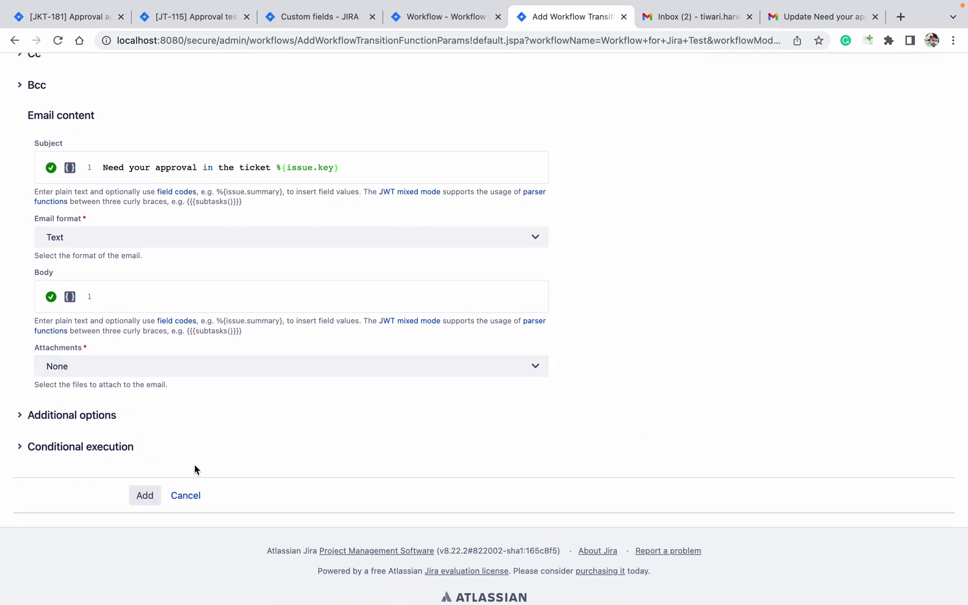
Return to the Workflow for Jira Test diagram and select the Approved transition to examine its options
left_click(467, 17)
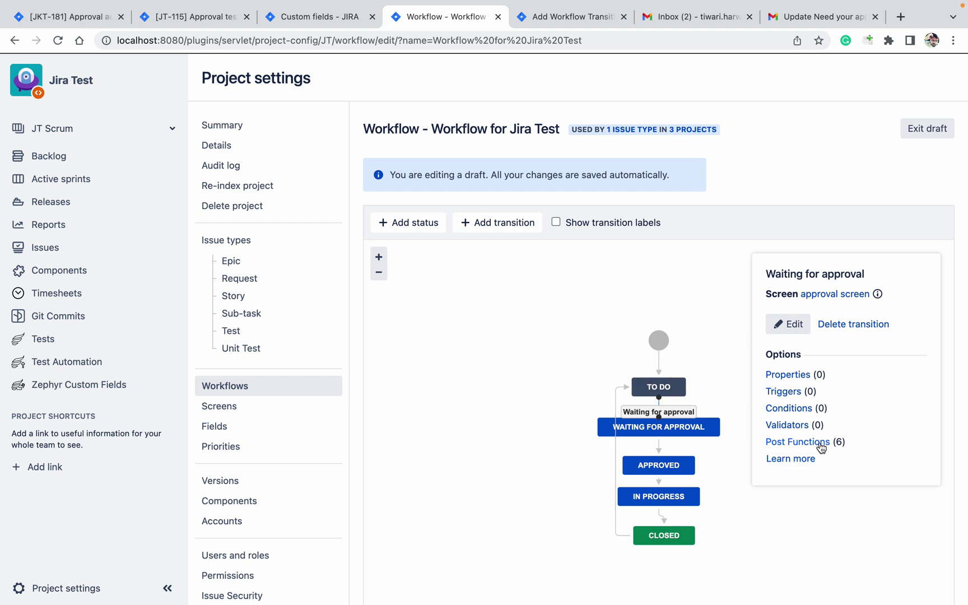
left_click(662, 446)
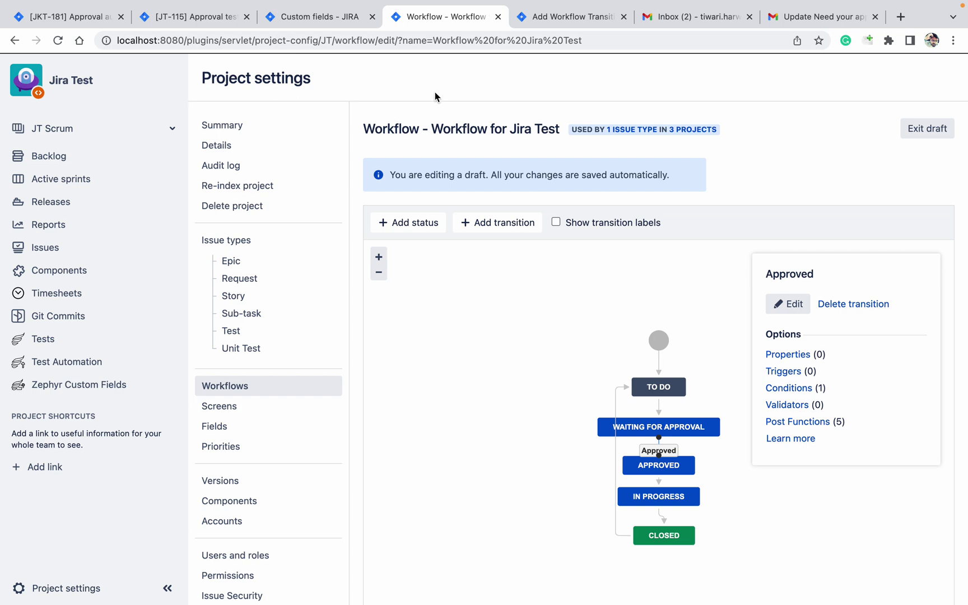
mouse_move(675, 5)
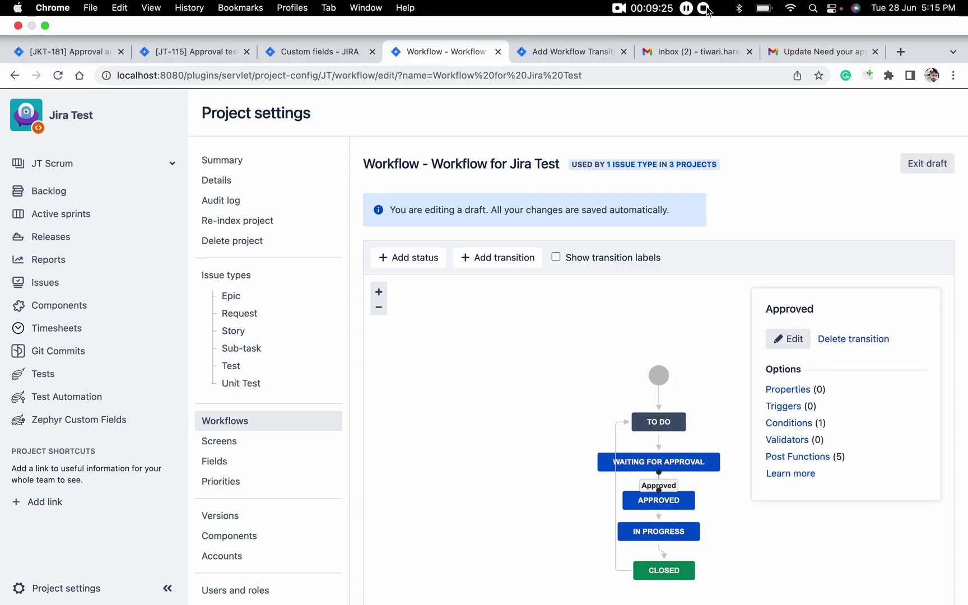